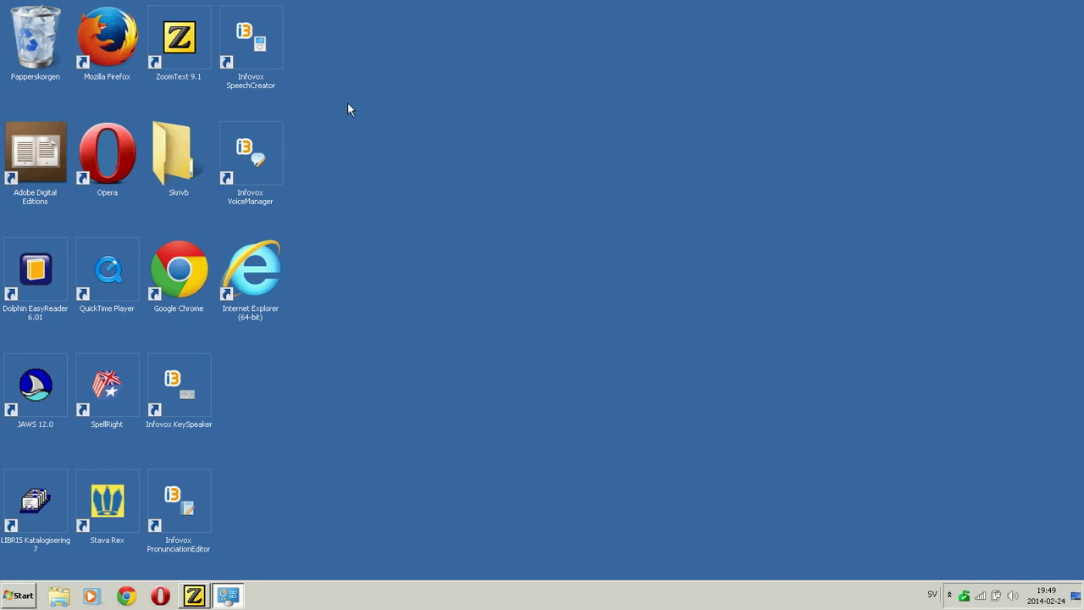
Switch the desktop icons to the small size (Små ikoner).
right_click(327, 99)
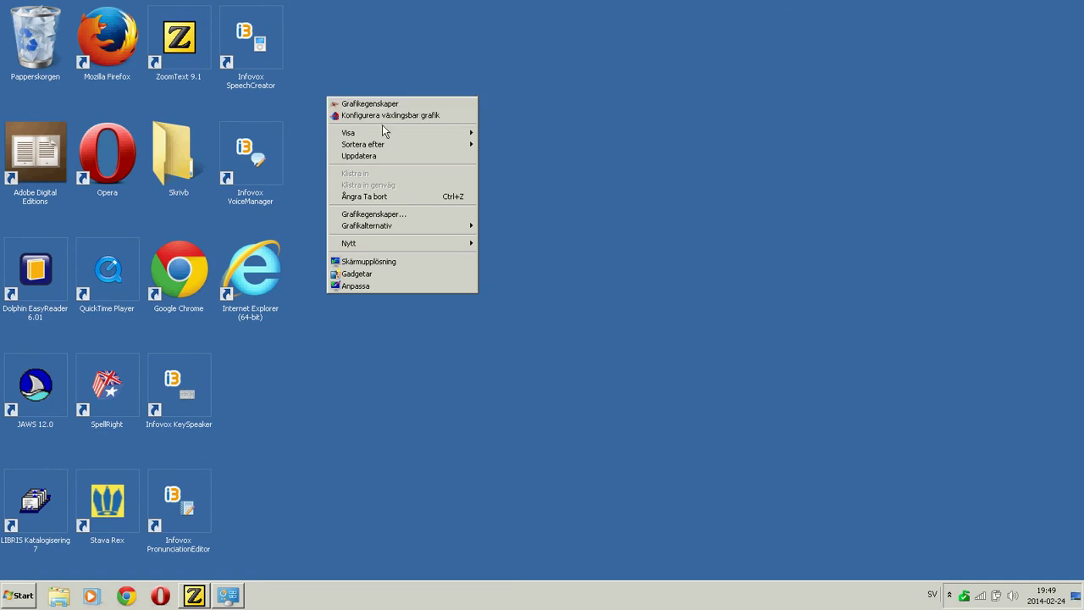
mouse_move(392, 138)
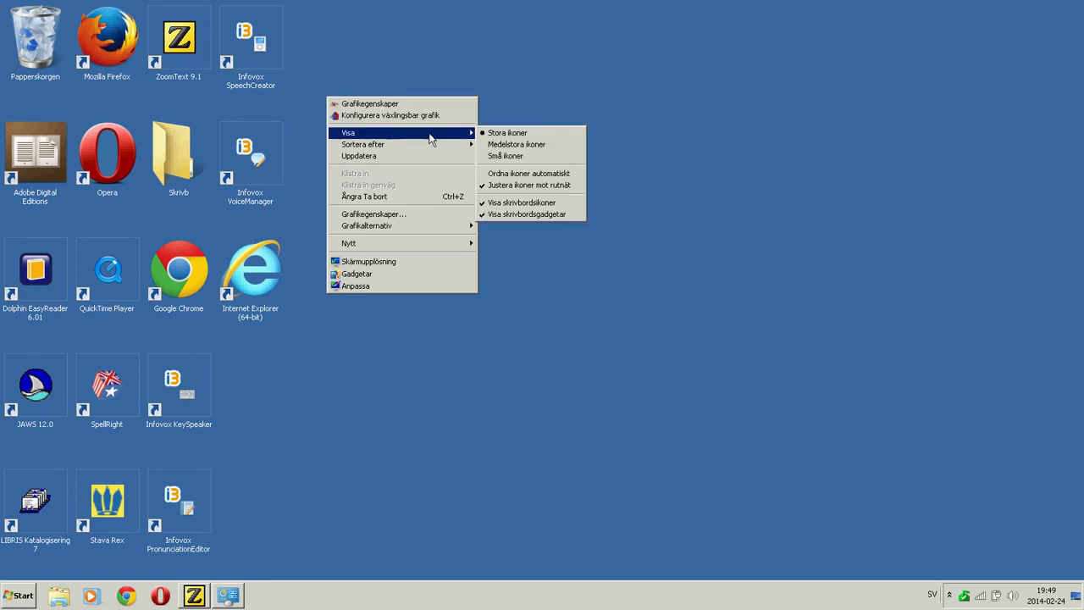
click(524, 155)
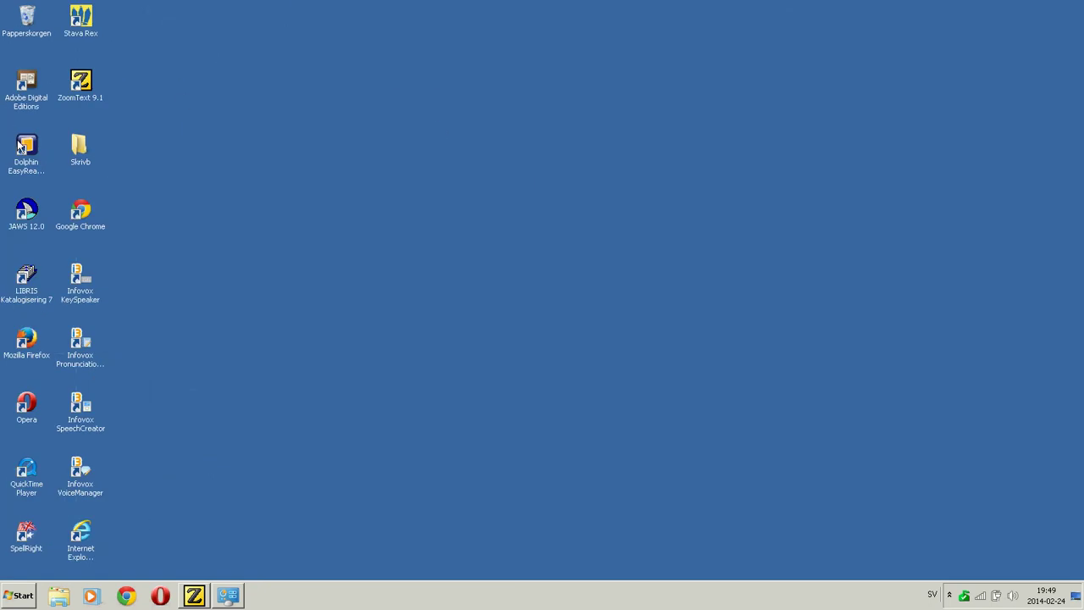
Switch the desktop icons to the large size (Stora ikoner).
right_click(120, 85)
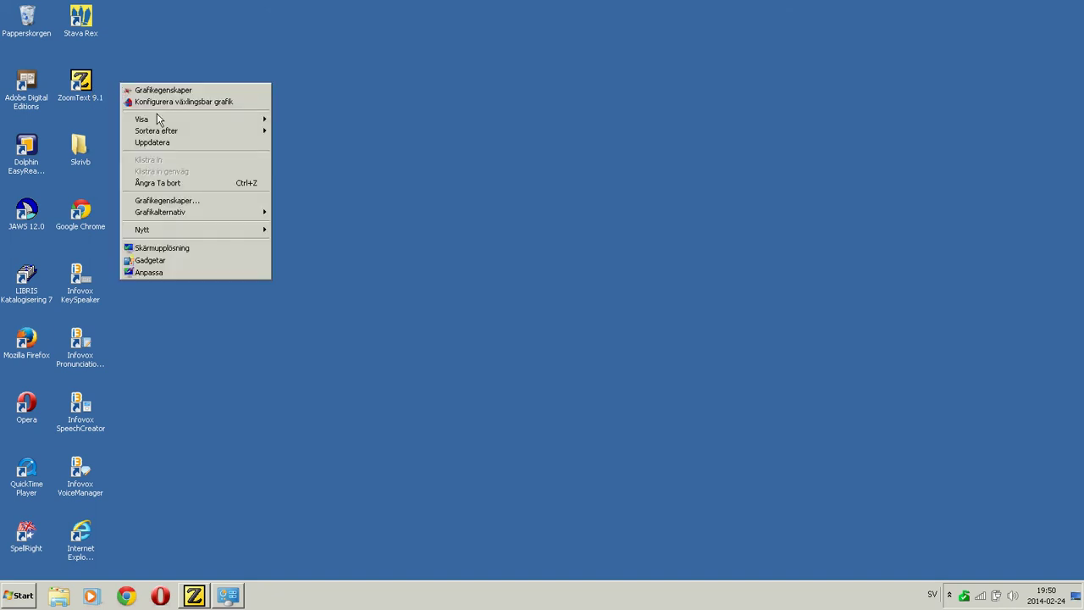
mouse_move(194, 123)
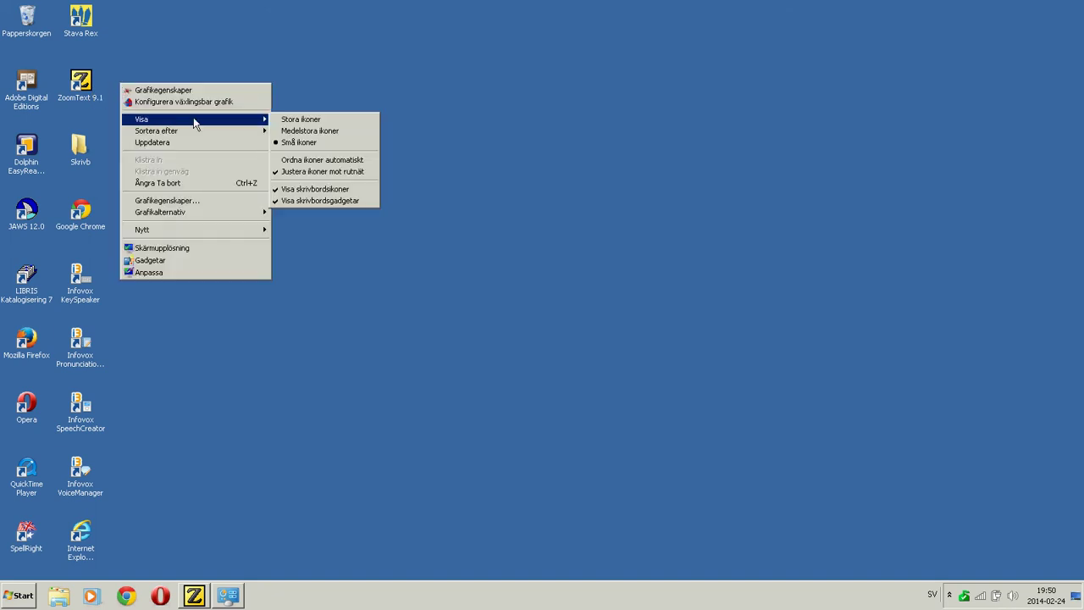
click(327, 123)
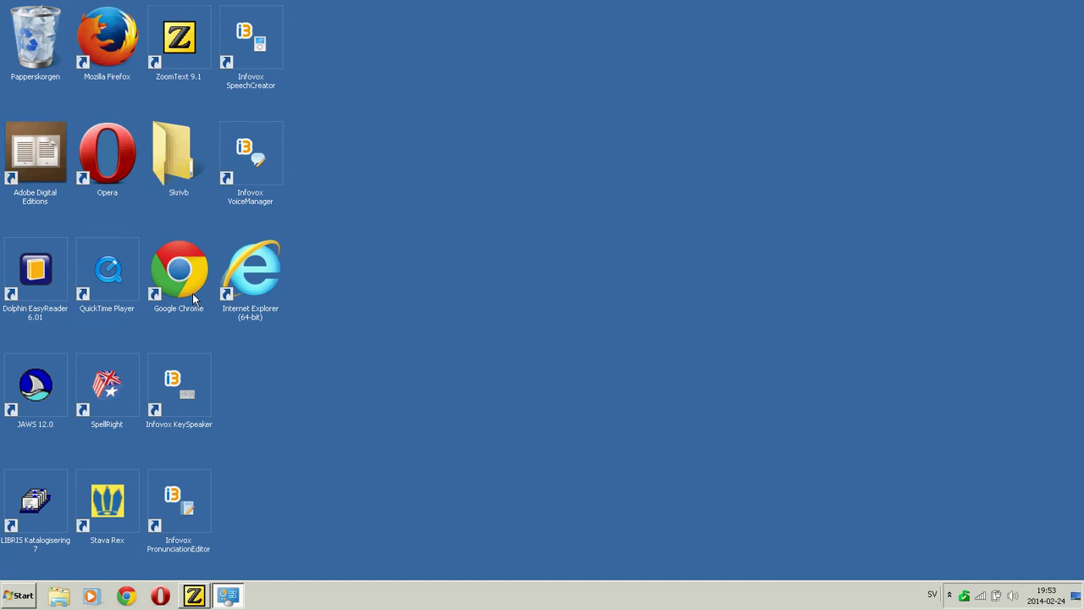
Assign the shortcut key Ctrl+Alt+I to the Internet Explorer (64-bit) desktop shortcut in its properties.
double_click(255, 289)
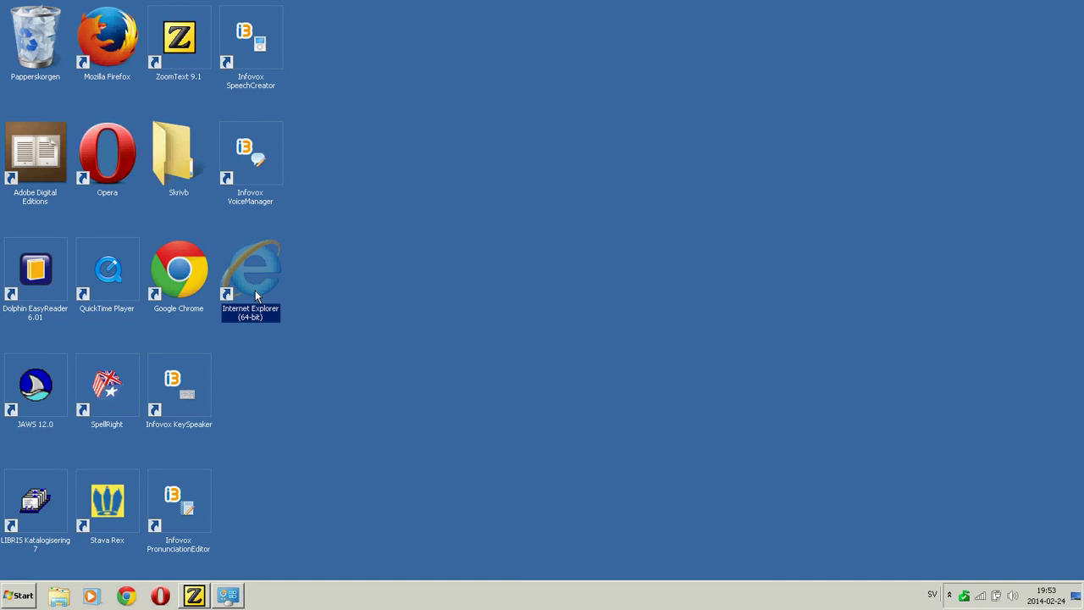
right_click(255, 289)
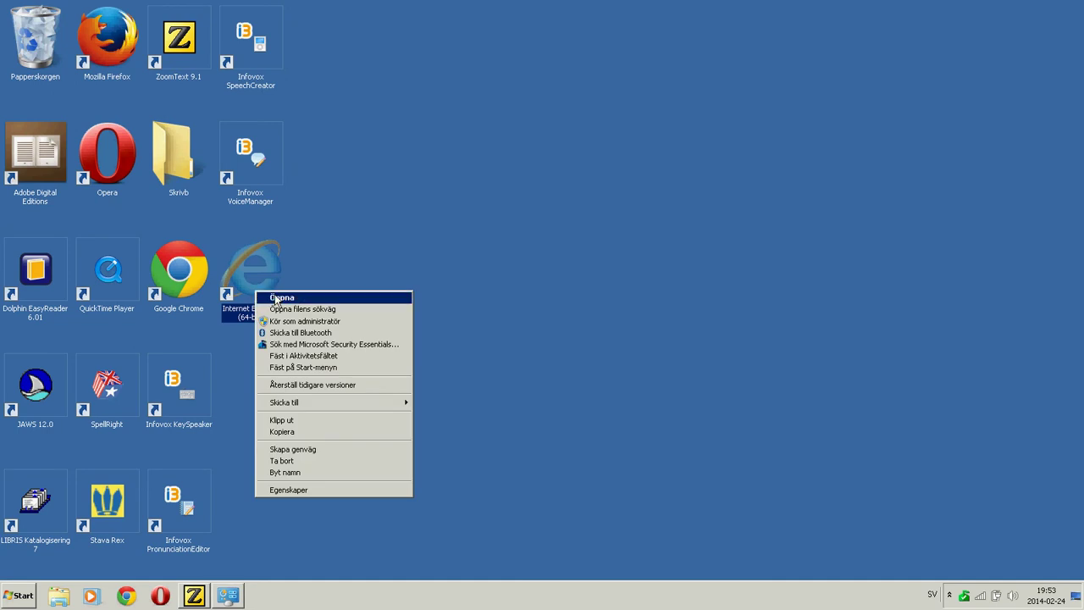
click(324, 490)
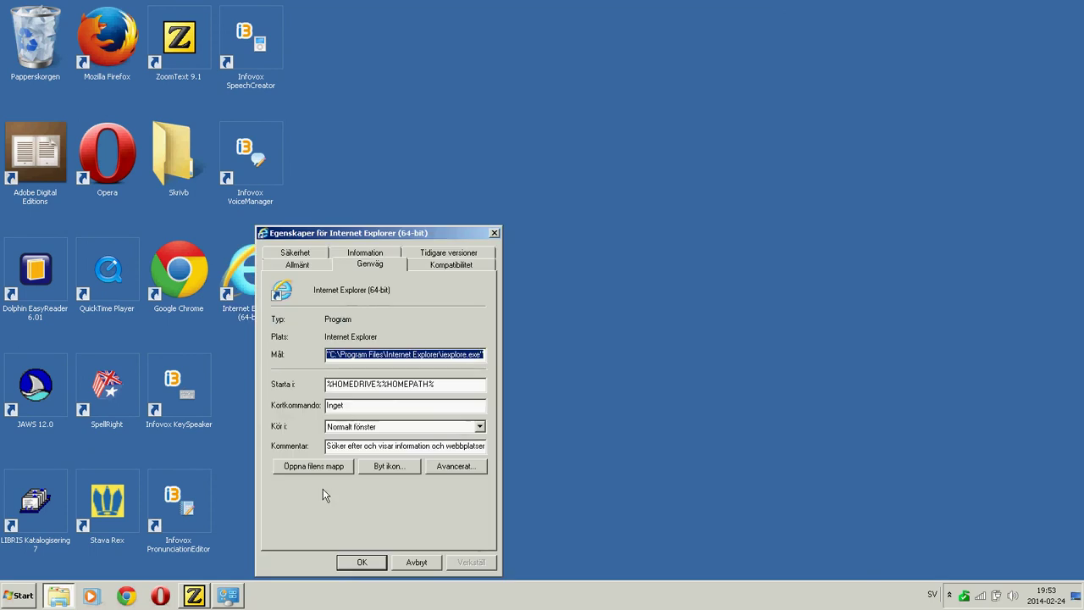
click(364, 403)
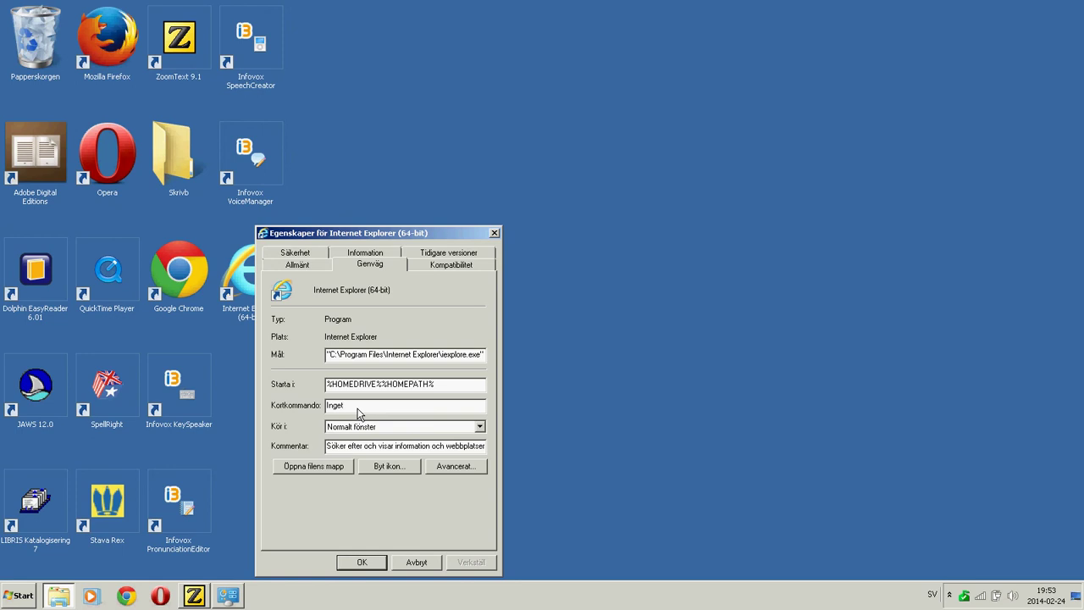
key(ctrl+alt)
key(ctrl+alt+i)
click(473, 562)
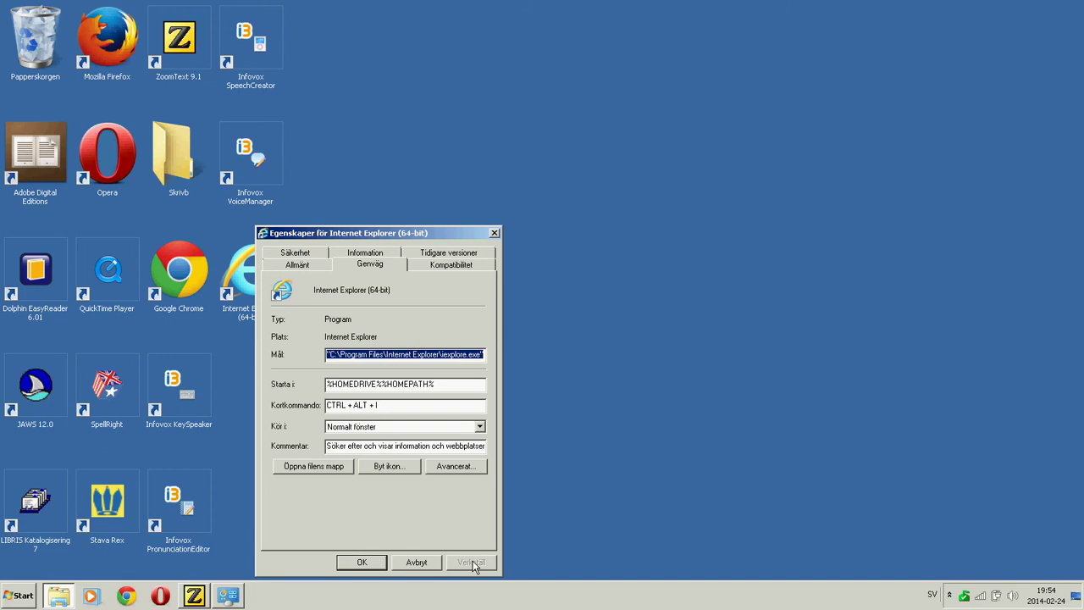
click(363, 562)
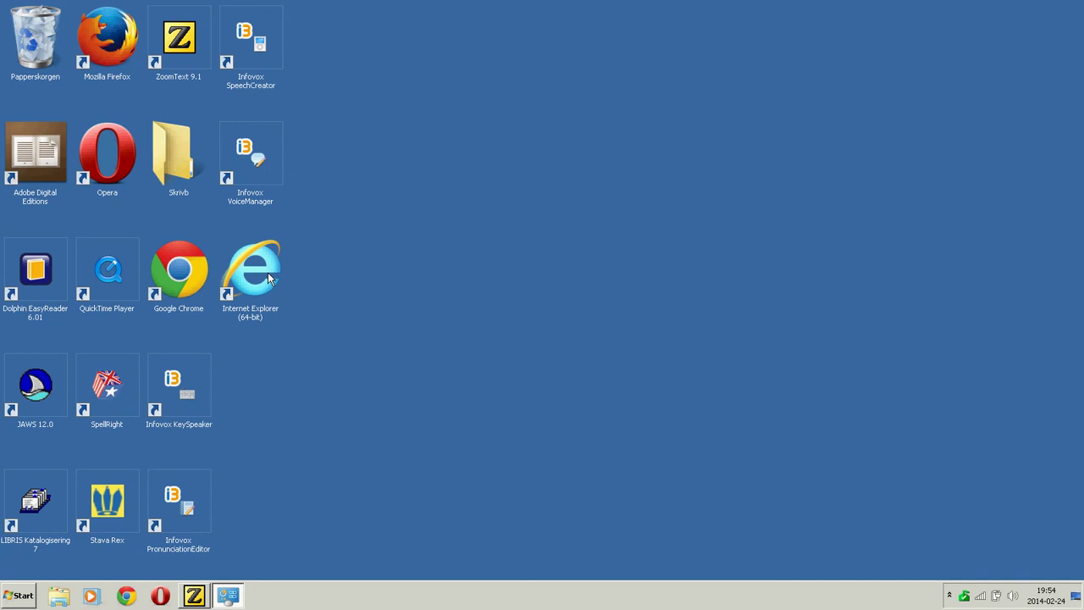
Launch Internet Explorer from the desktop and minimize its window.
double_click(269, 278)
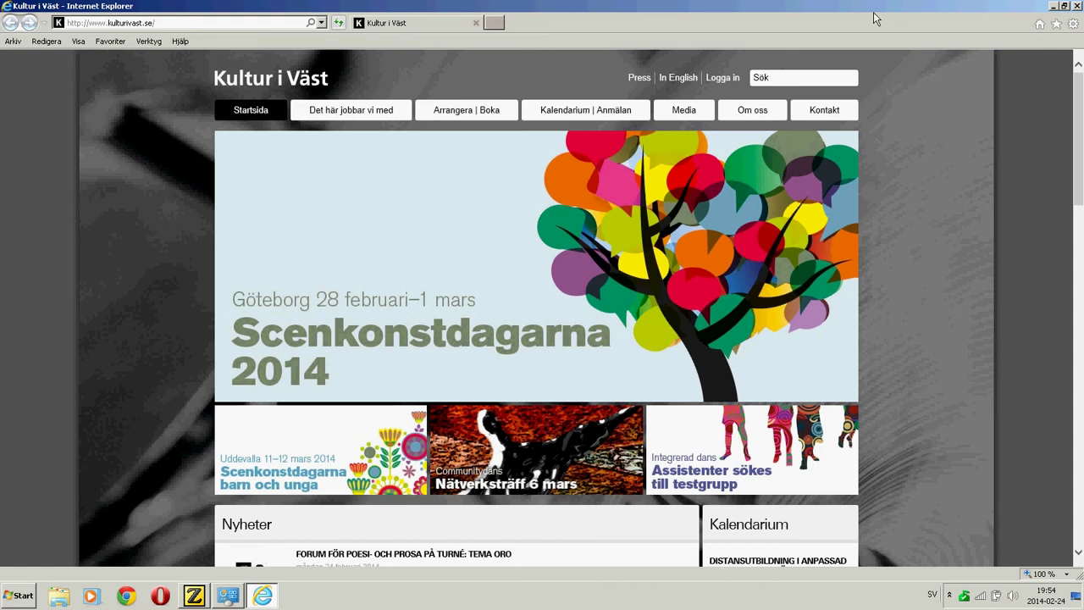
click(1053, 7)
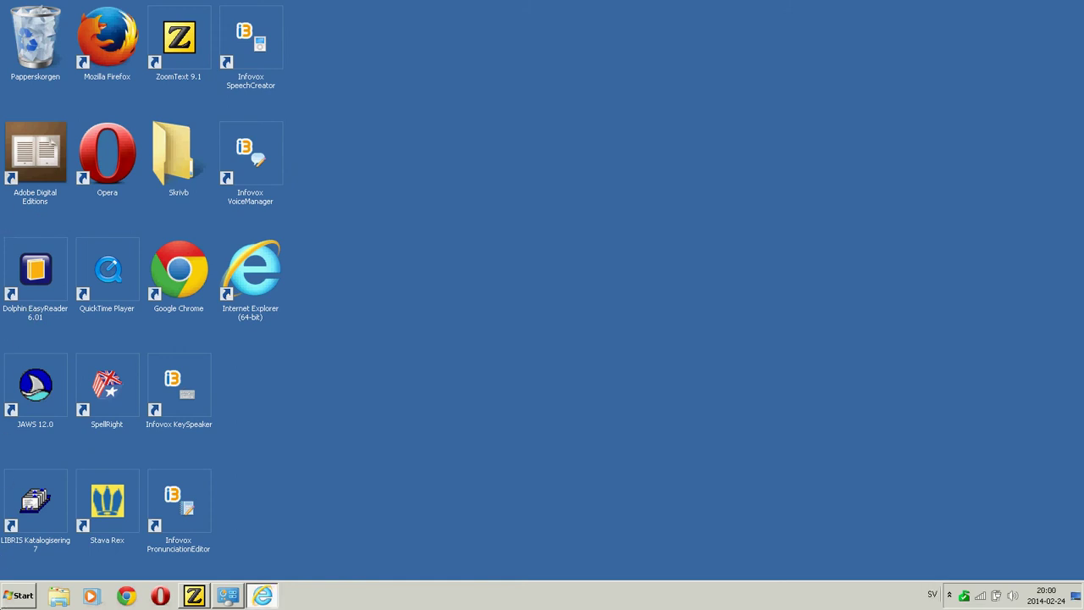
Create a desktop shortcut for Adobe Reader X from the list of all programs.
click(12, 596)
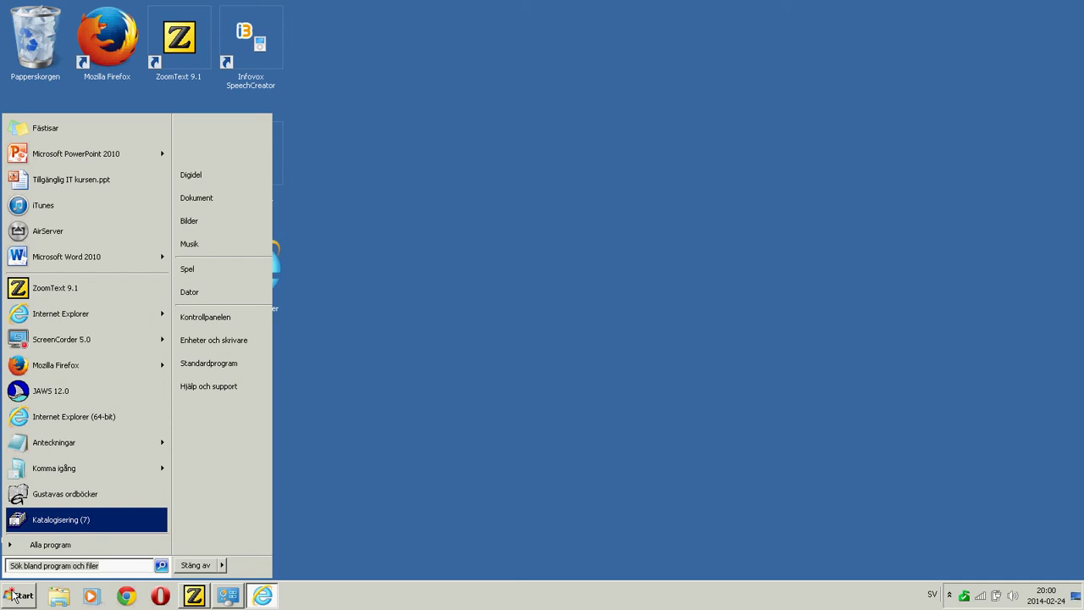
click(82, 549)
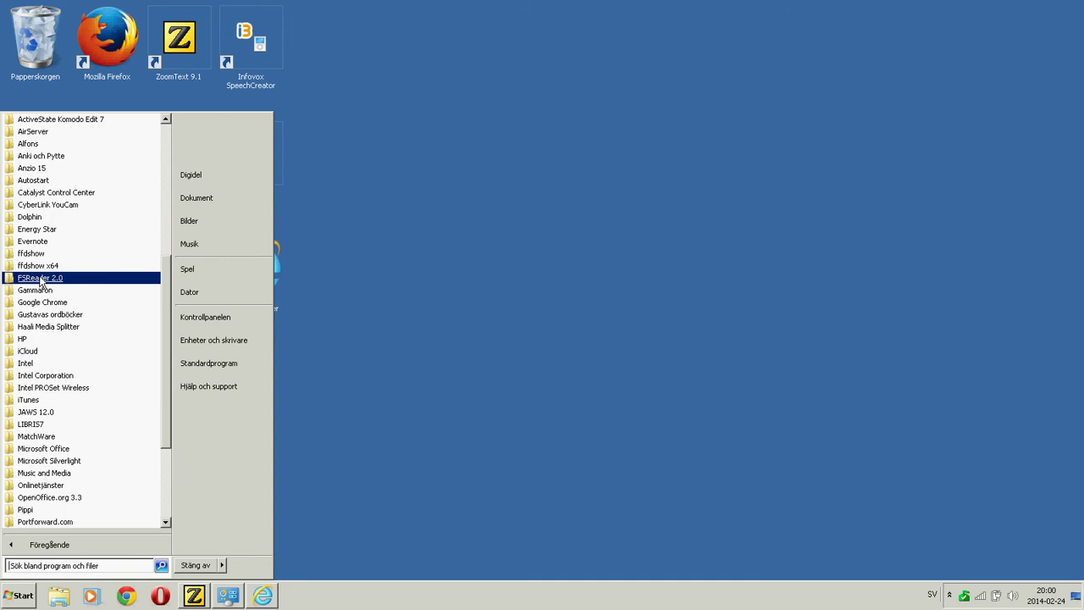
scroll(43, 233, up, 8)
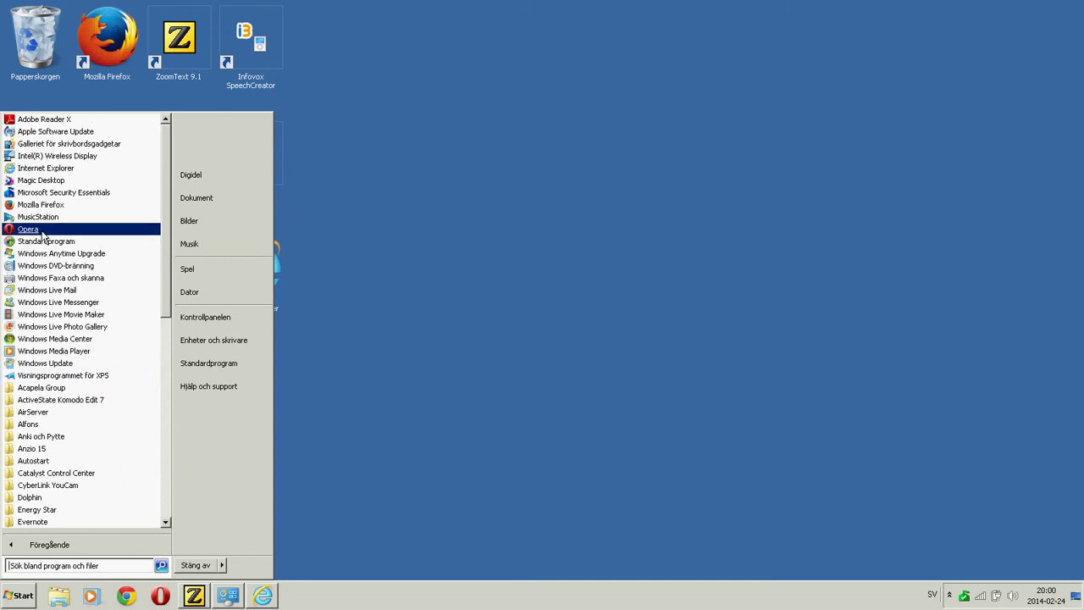
right_click(50, 127)
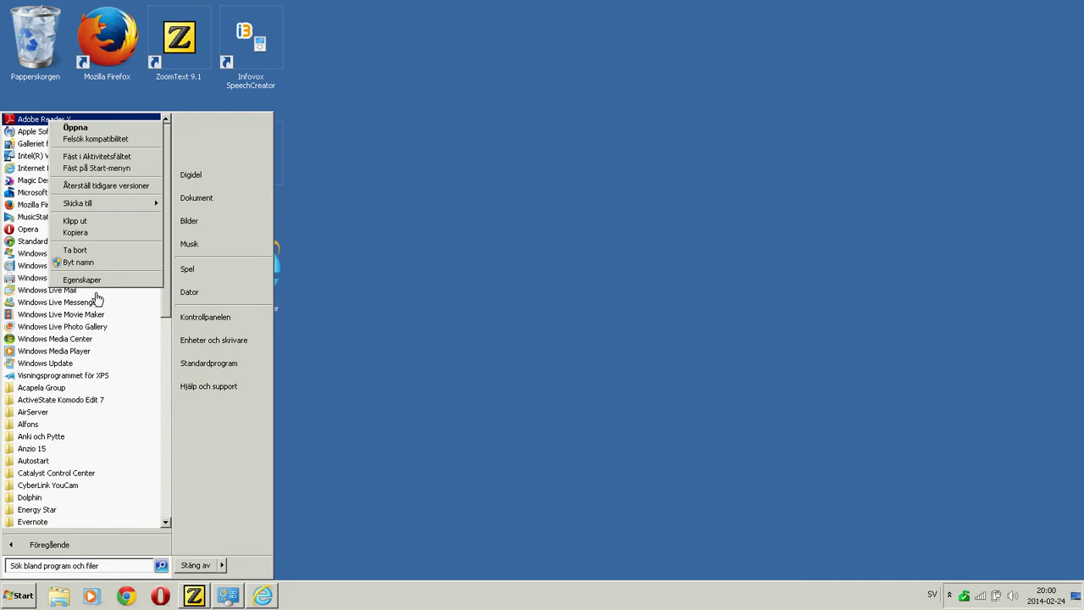
mouse_move(126, 205)
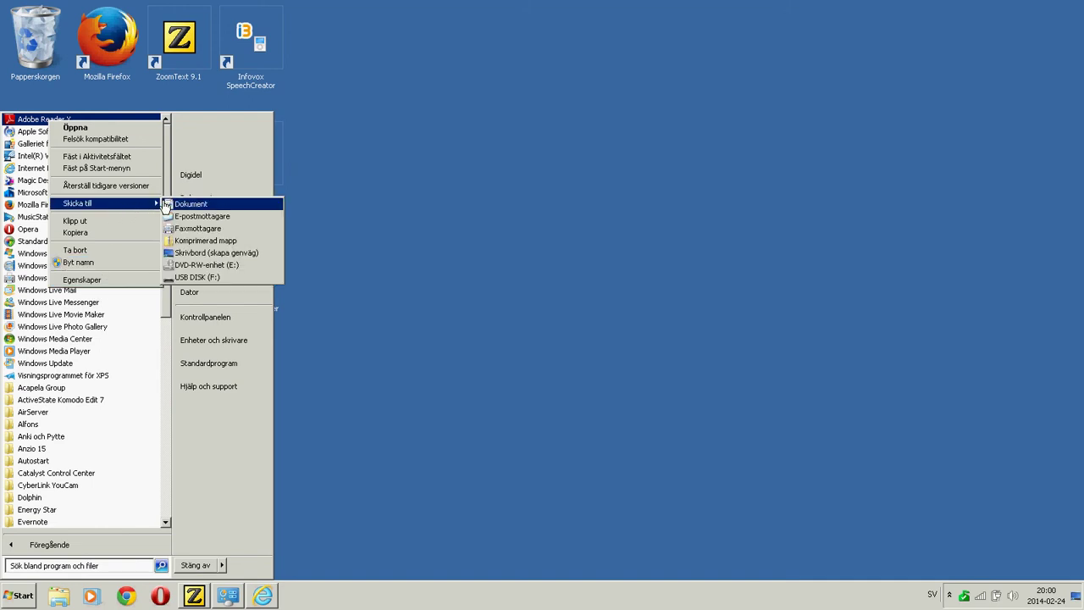
click(239, 259)
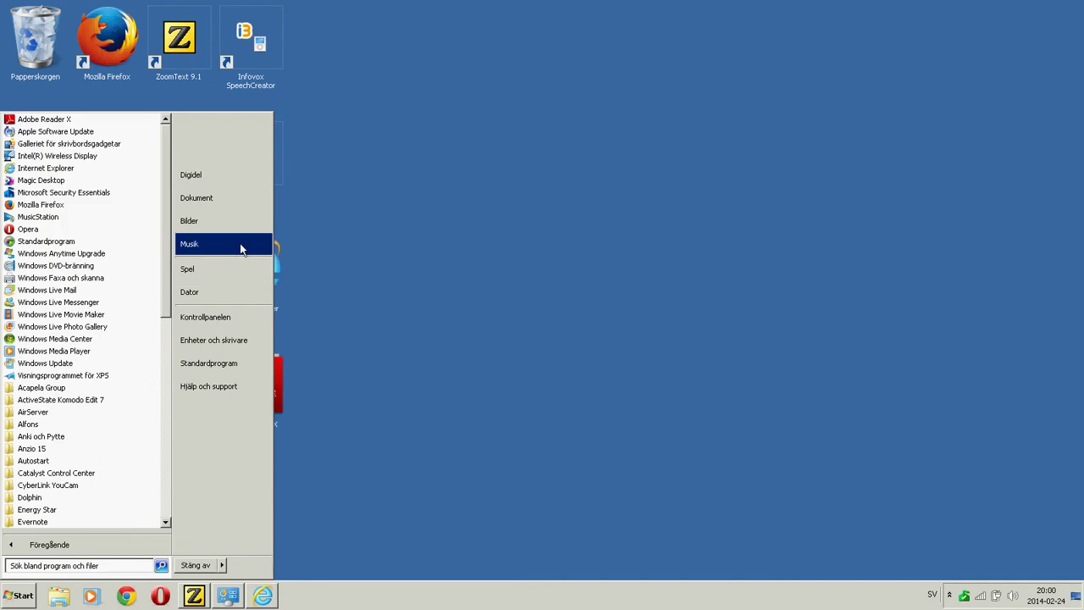
click(358, 93)
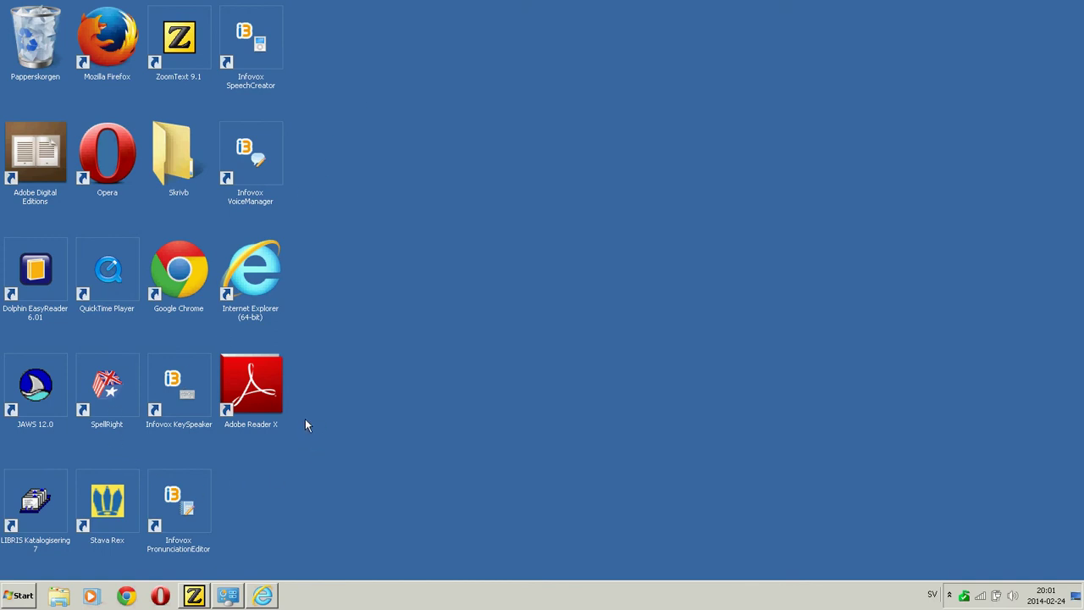
Assign the shortcut key Ctrl+Alt+X to the Adobe Reader X desktop shortcut and close the Adobe Reader window.
click(252, 402)
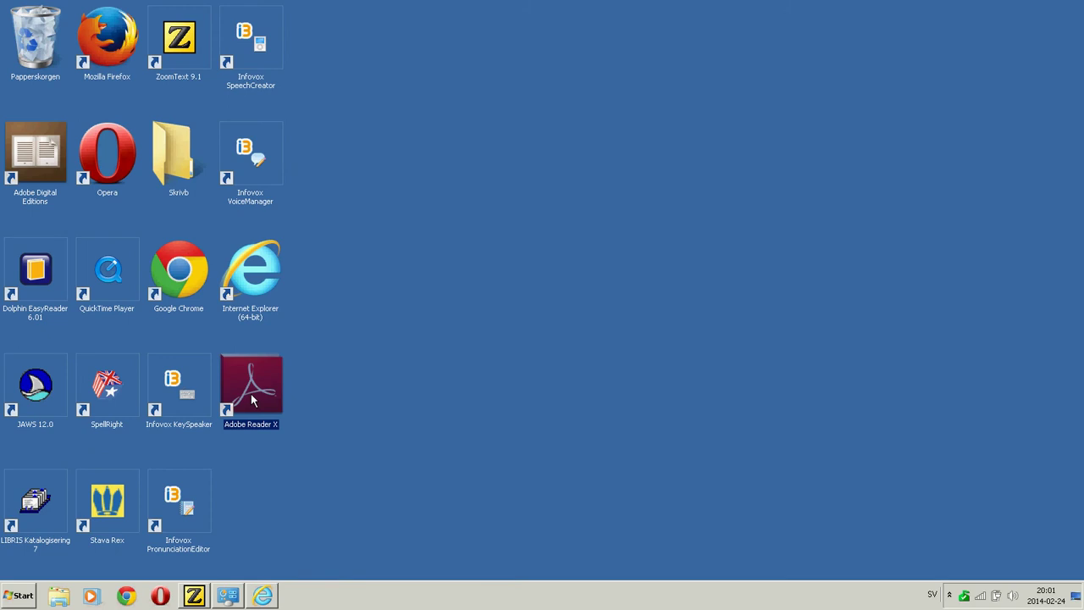
right_click(251, 397)
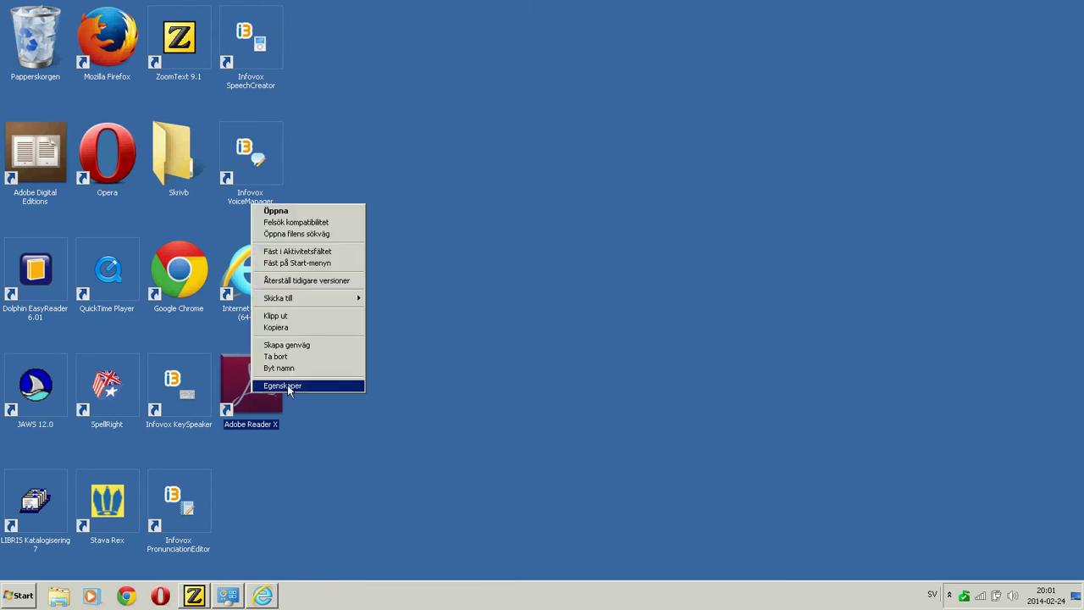
click(287, 387)
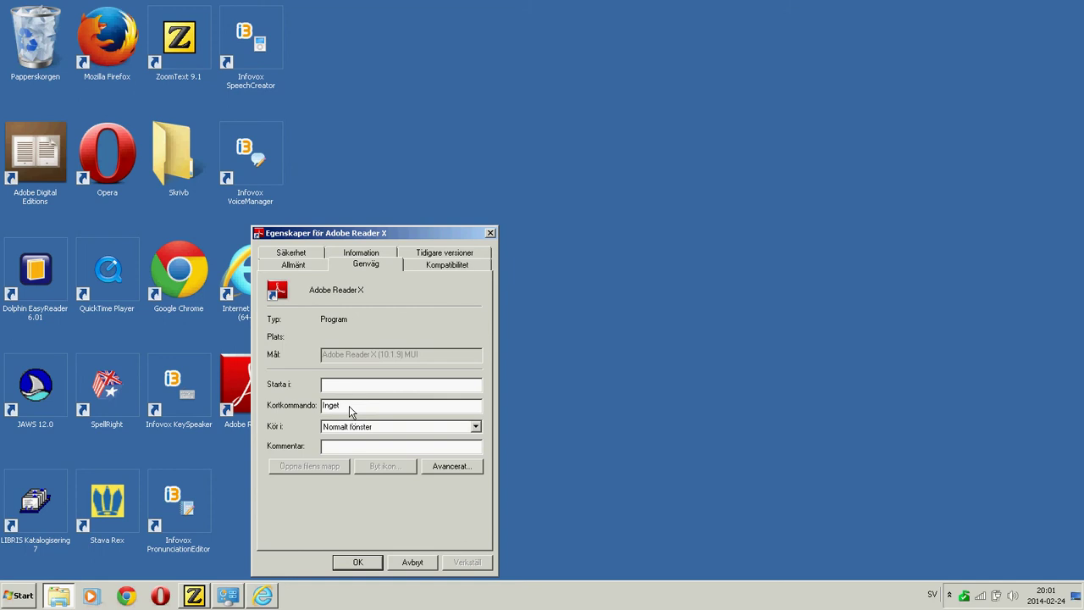
key(ctrl+alt)
key(ctrl+alt+x)
click(471, 564)
click(358, 566)
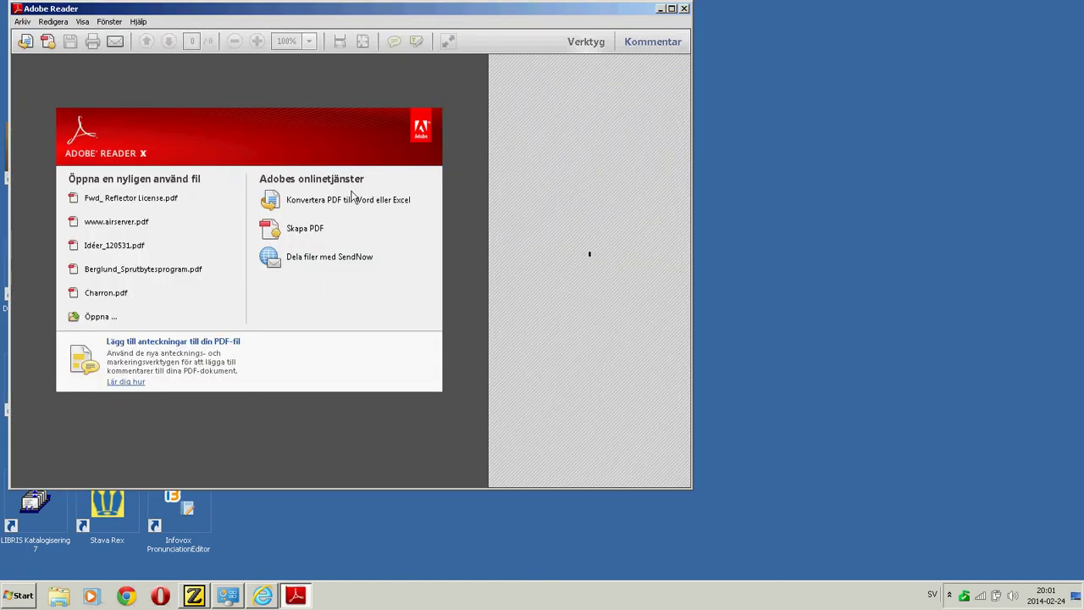
click(684, 9)
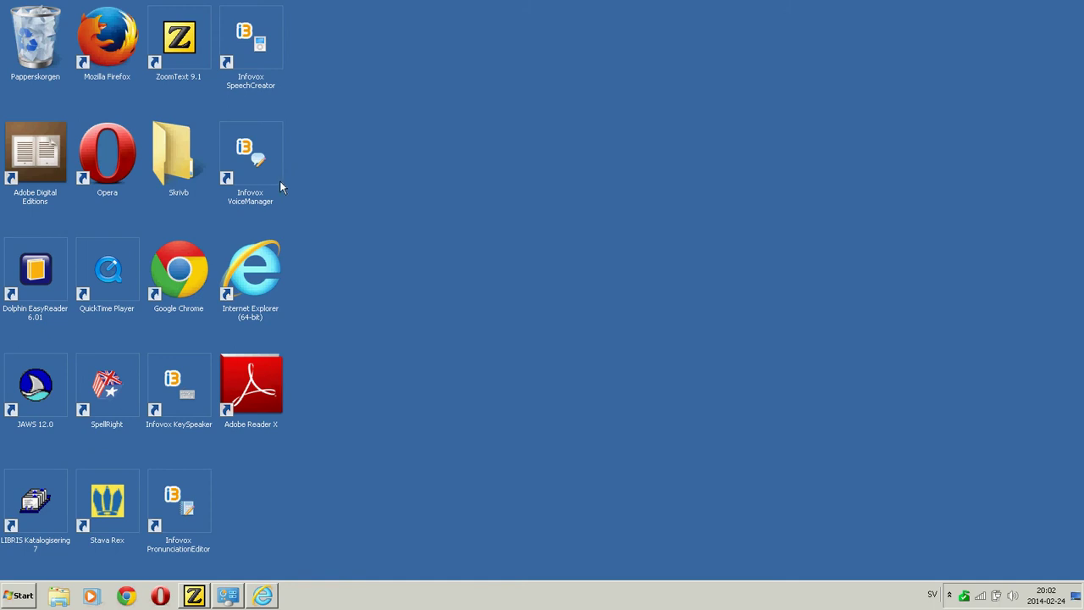
Create a desktop shortcut for Microsoft Word 2010 from the Microsoft Office program folder.
click(10, 596)
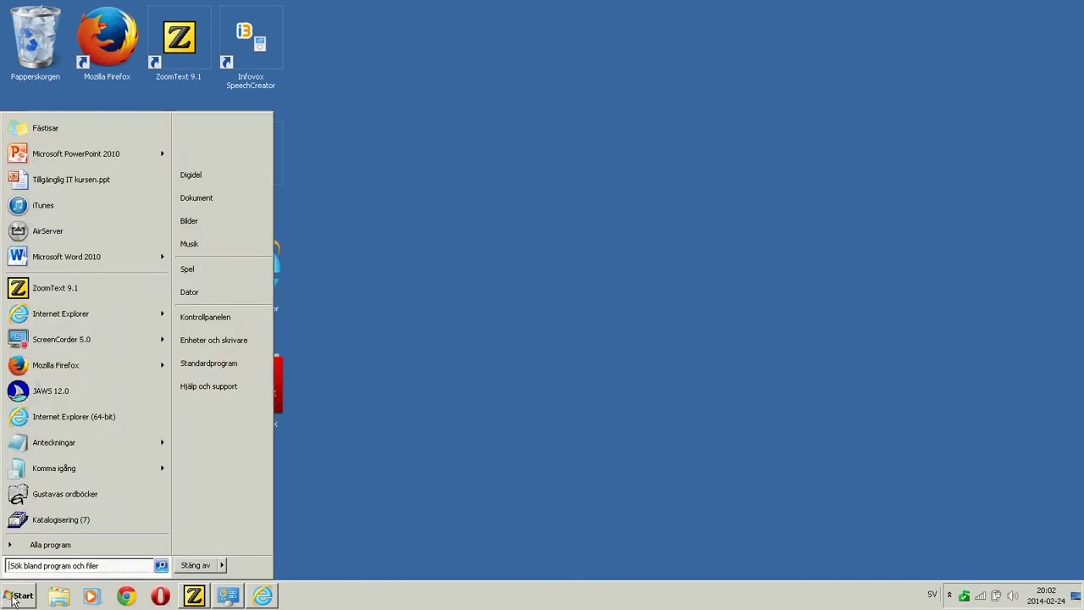
click(80, 545)
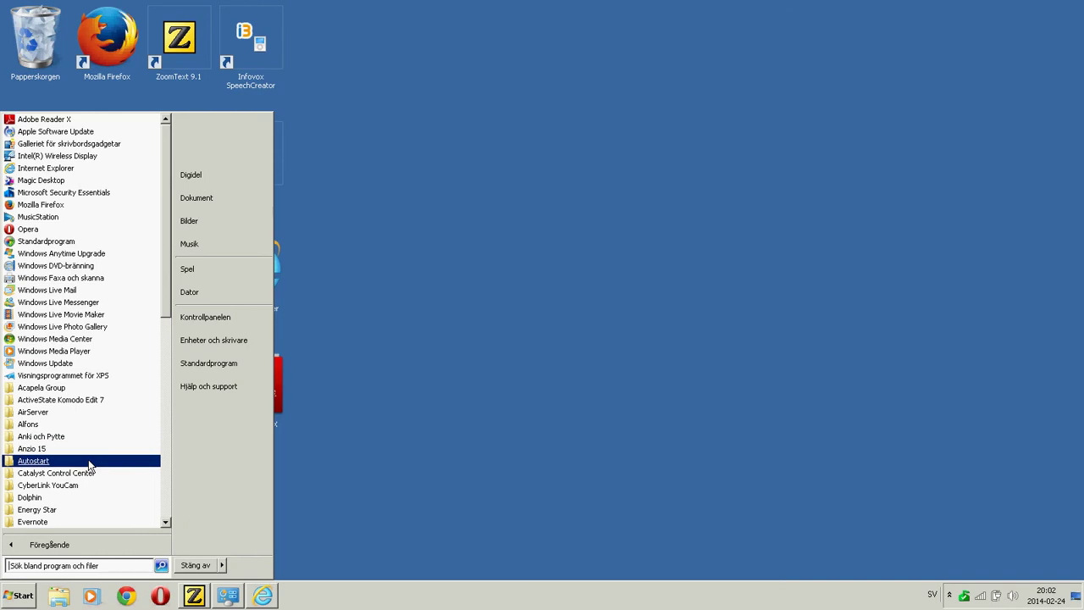
scroll(90, 467, down, 7)
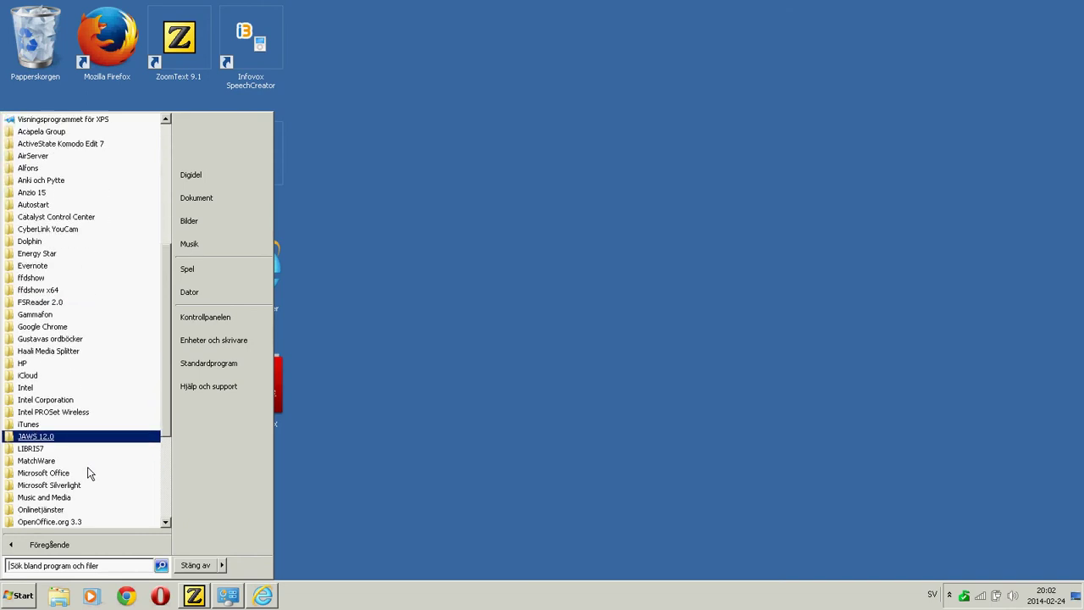
scroll(90, 472, down, 1)
scroll(91, 473, down, 4)
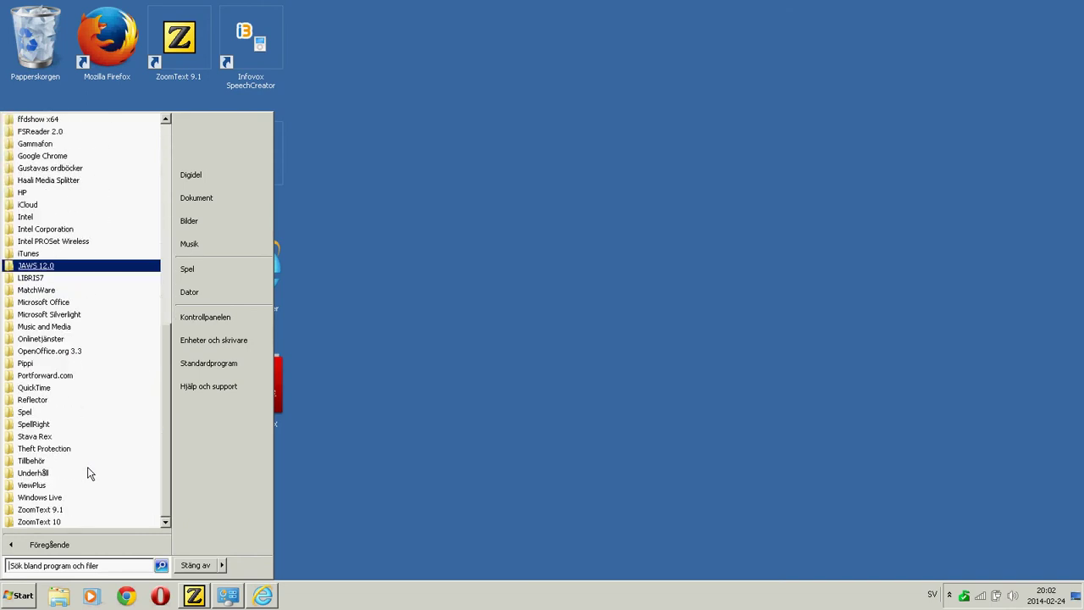
scroll(90, 472, up, 3)
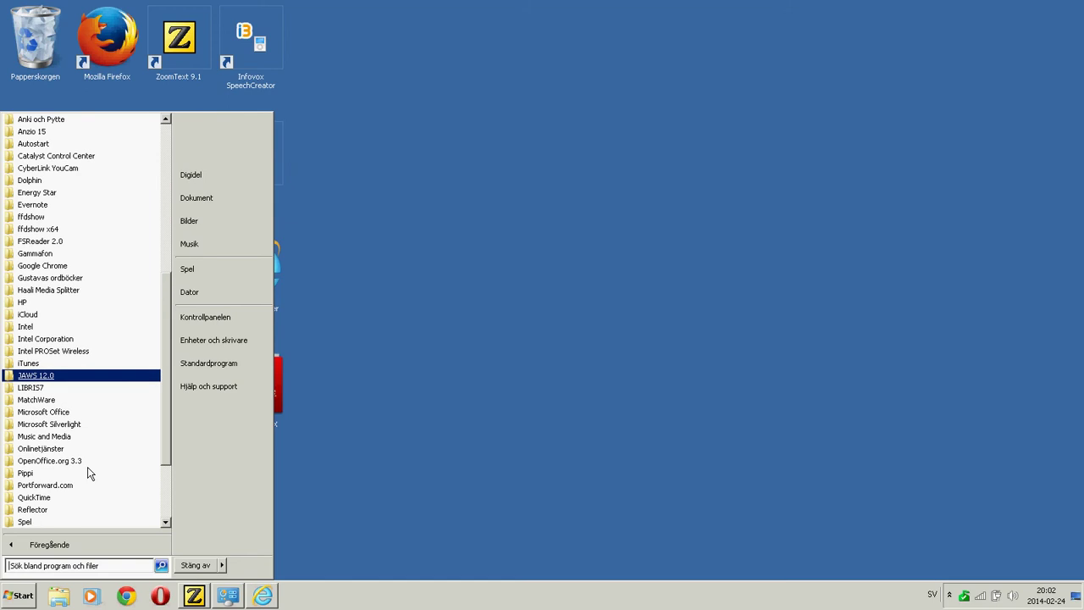
click(94, 415)
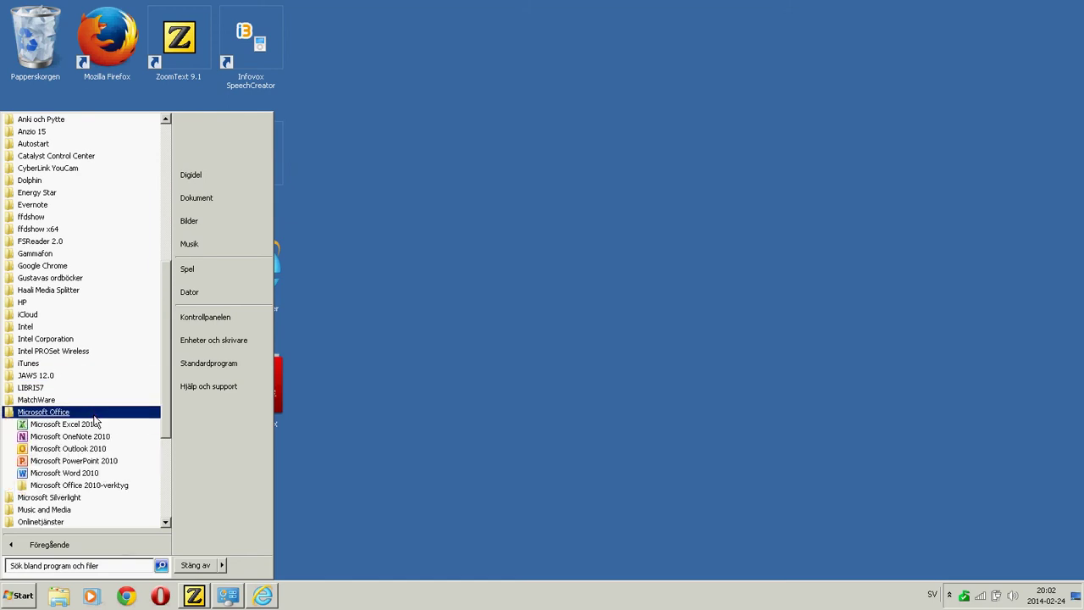
right_click(82, 477)
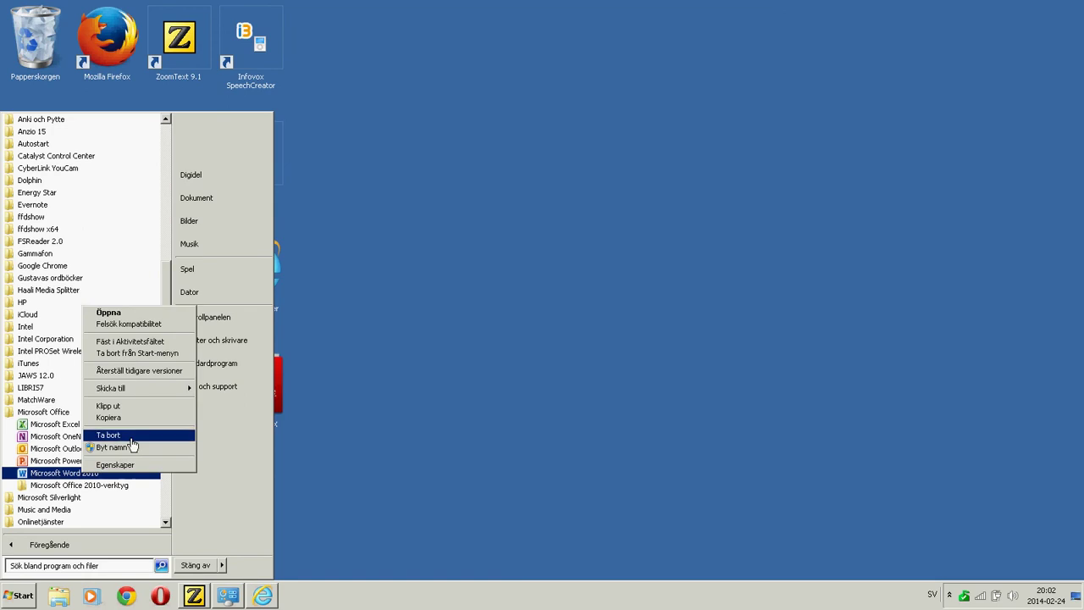
mouse_move(160, 388)
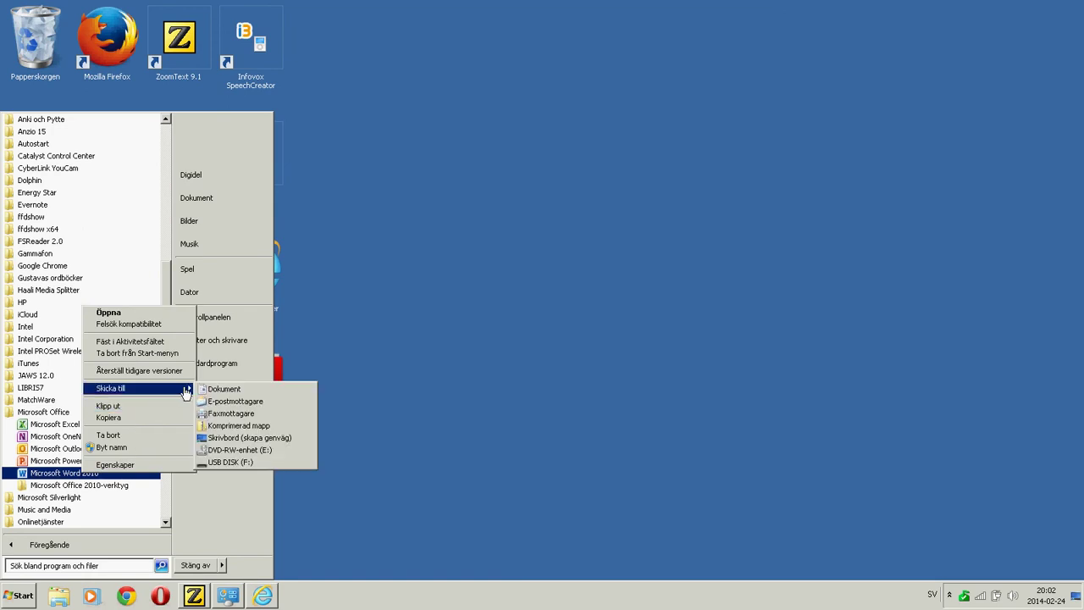
click(278, 440)
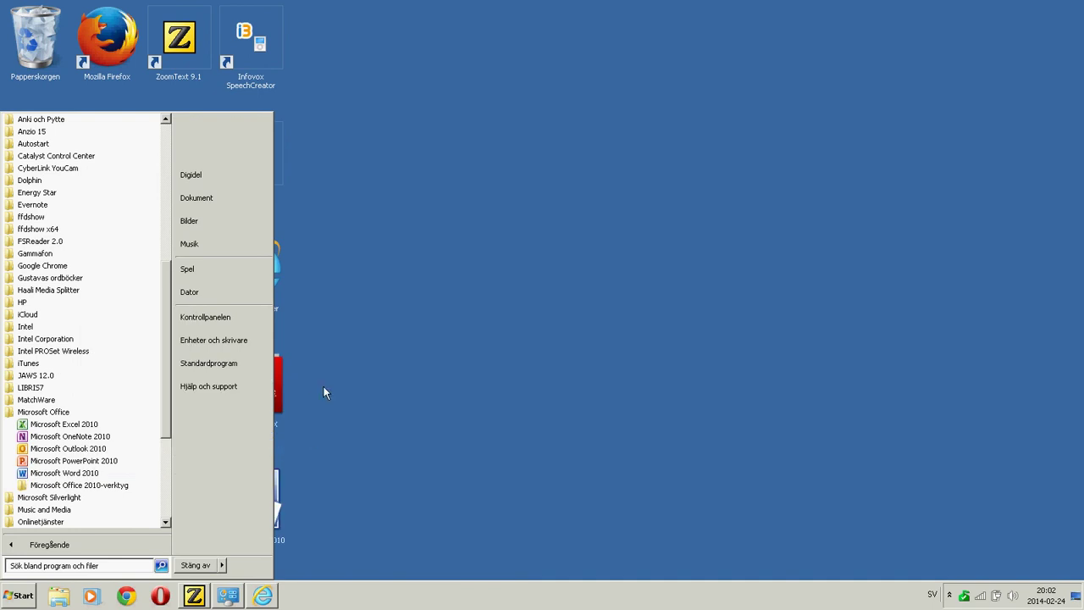
Assign the shortcut key Ctrl+Alt+W to the Microsoft Word 2010 desktop shortcut and launch Word with it.
click(350, 423)
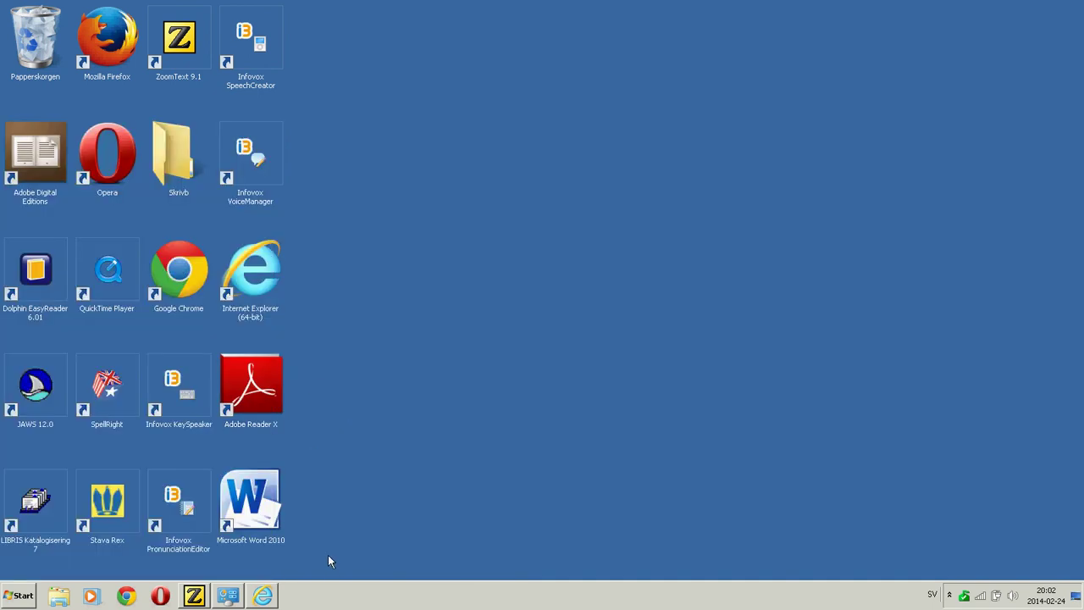
click(266, 518)
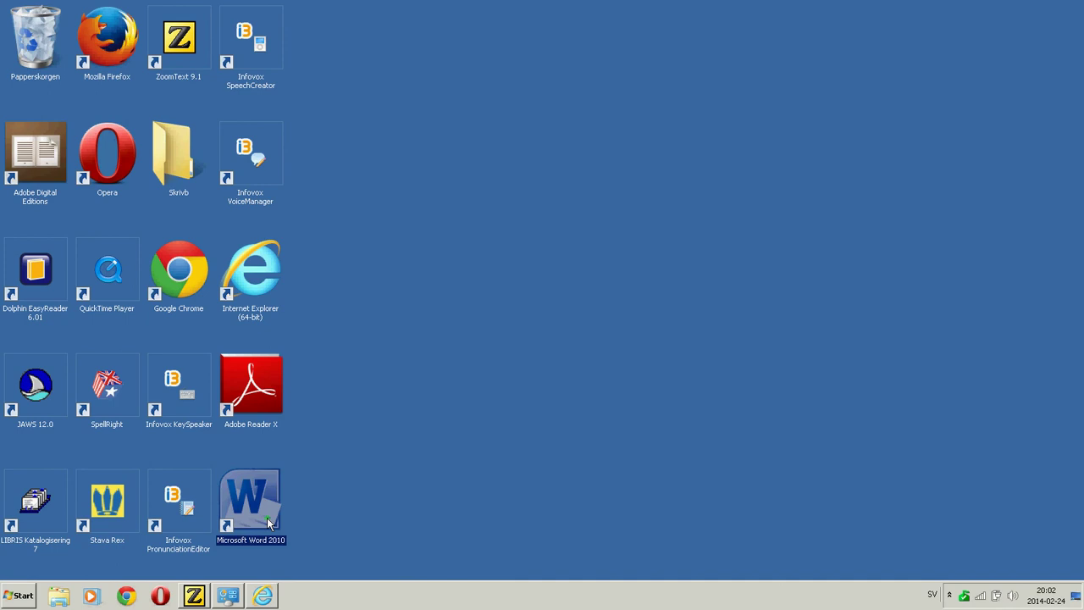
right_click(267, 517)
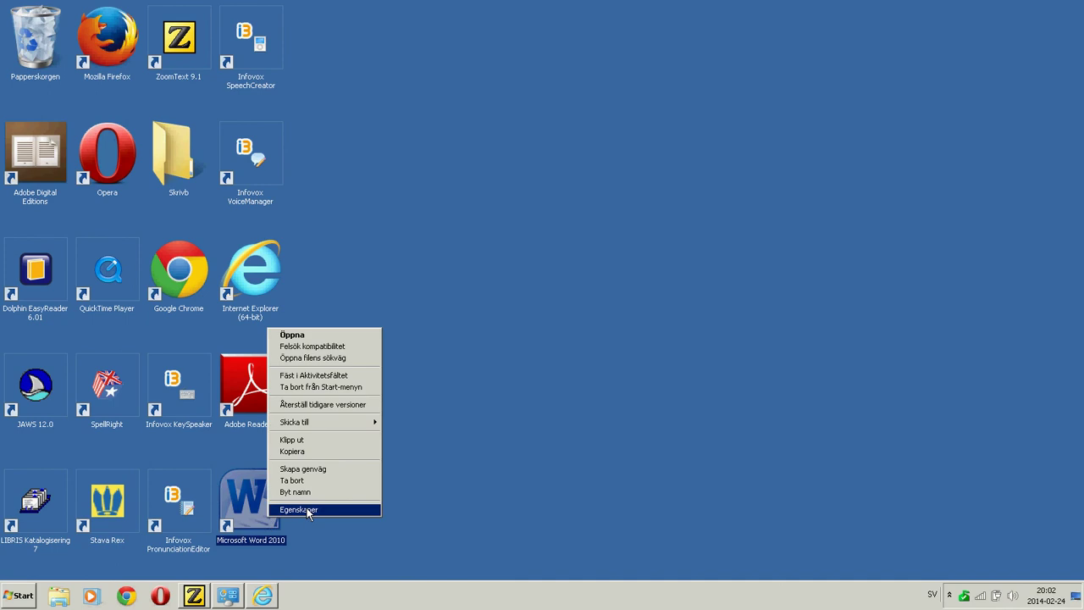
click(309, 511)
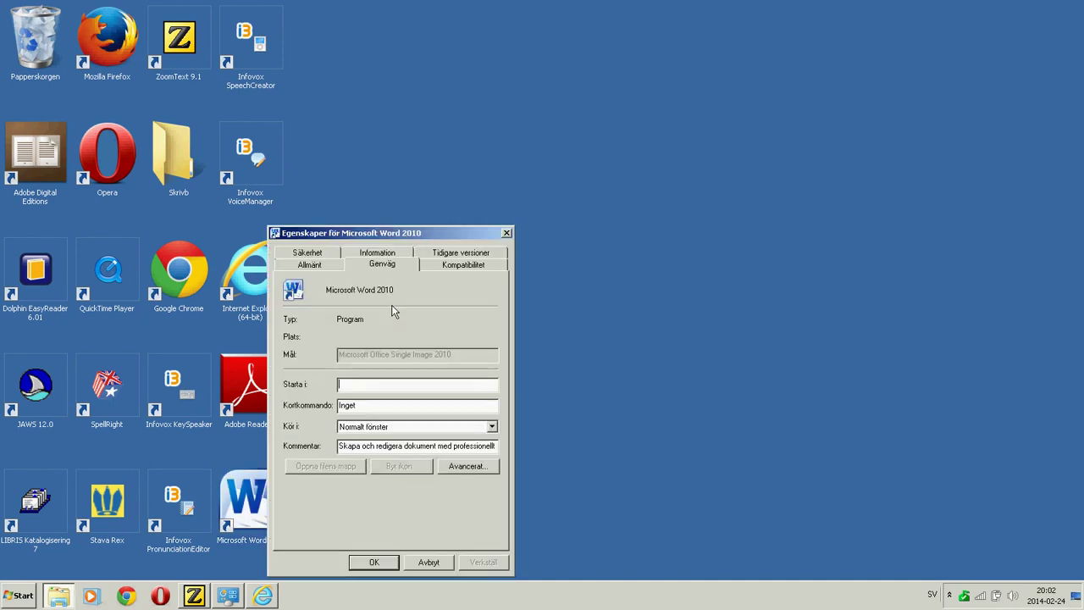
click(378, 411)
key(ctrl+alt)
key(ctrl+alt+w)
click(487, 566)
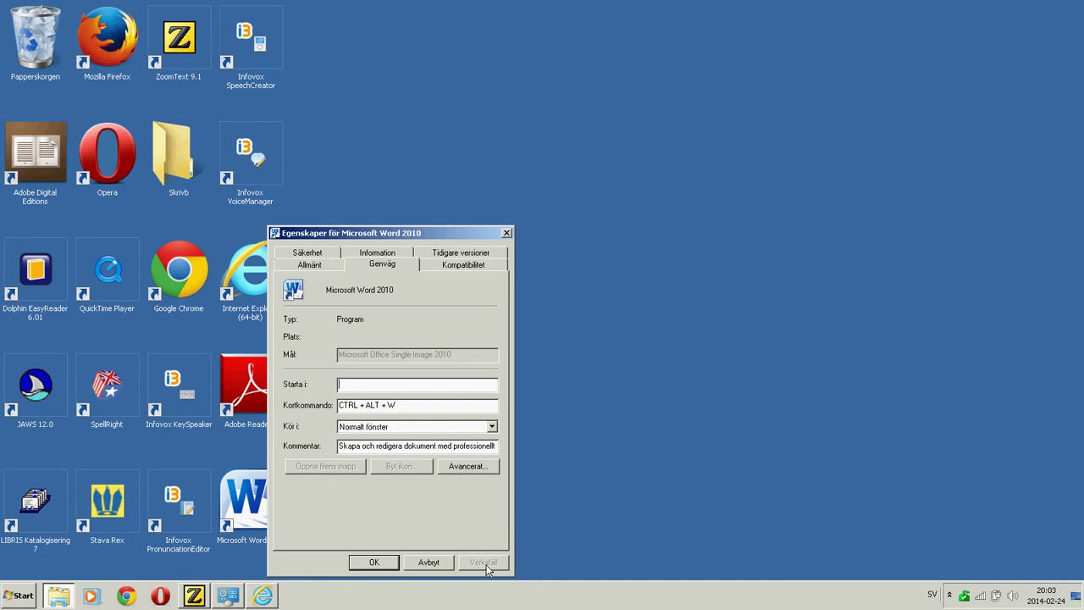
click(373, 563)
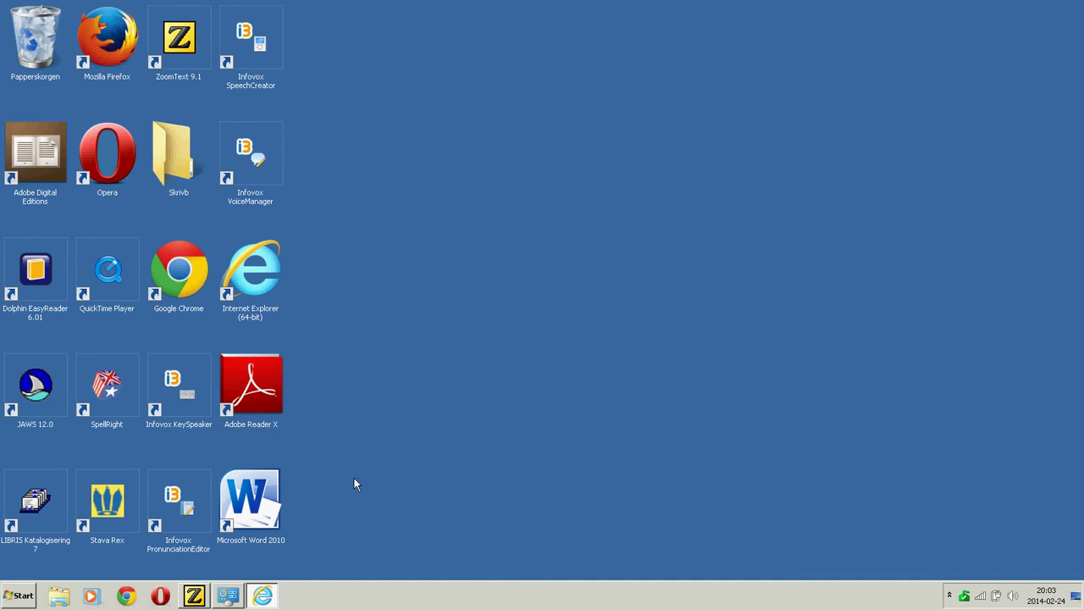
key(ctrl+alt+w)
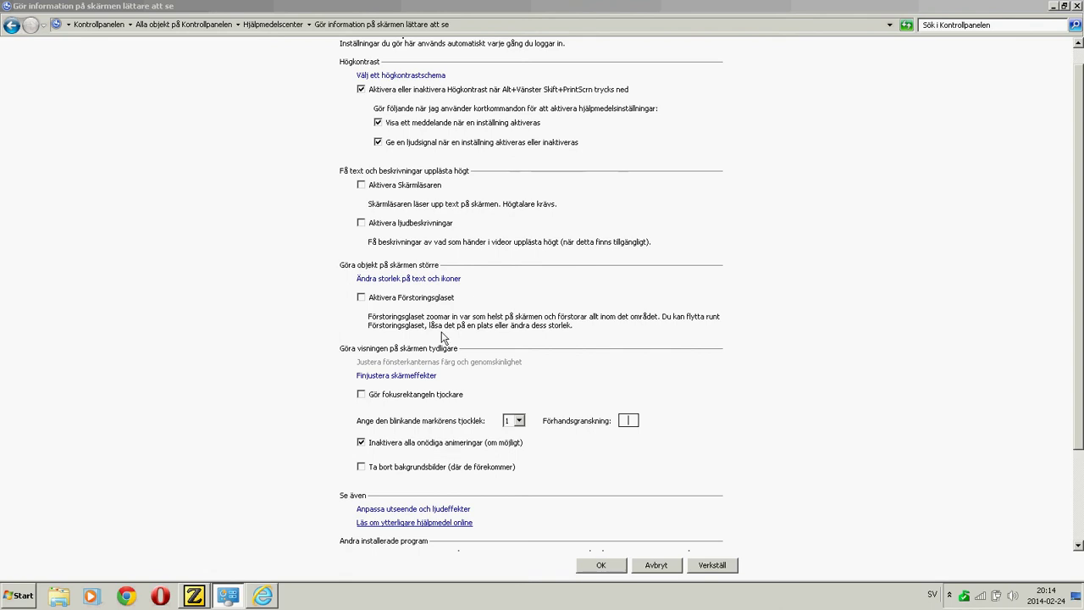
Open the display effects settings (Finjustera skärmeffekter) from the Ease of Access screen options.
click(416, 378)
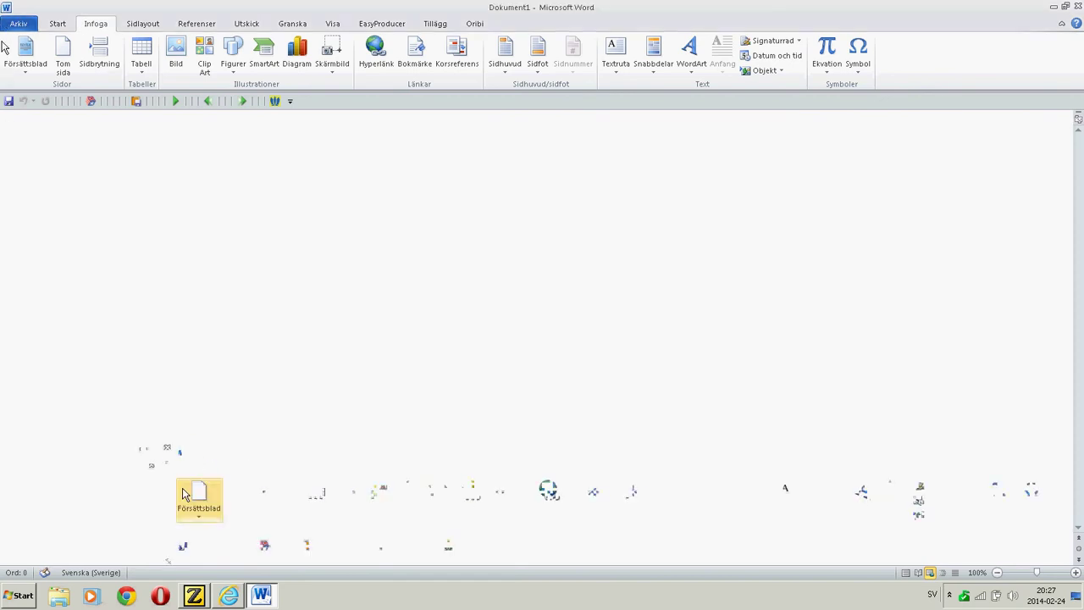
Change Word's colour scheme to Svart in the general options.
click(19, 24)
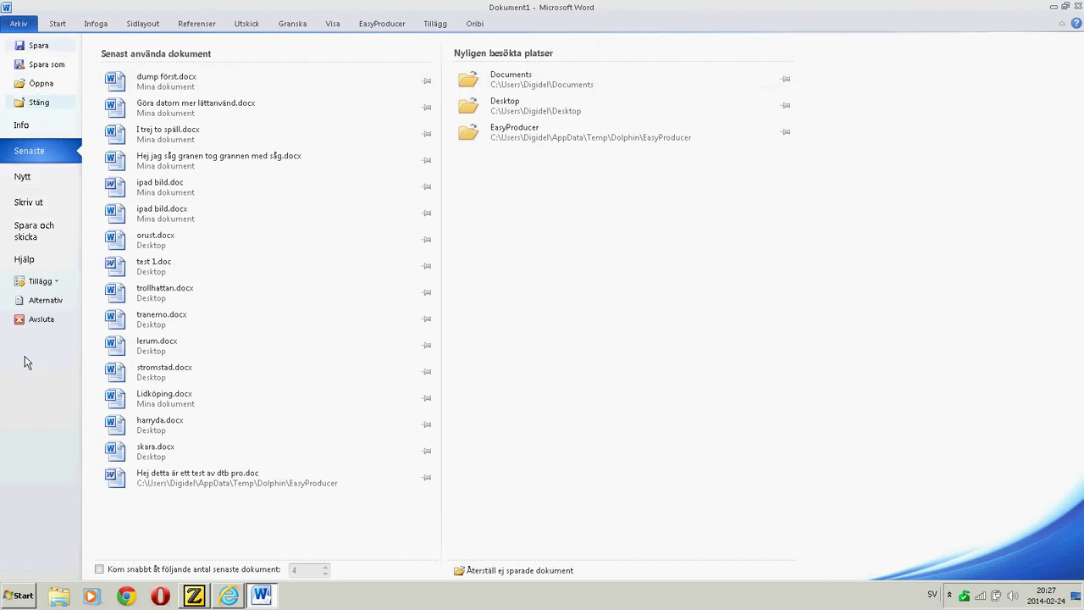
click(63, 301)
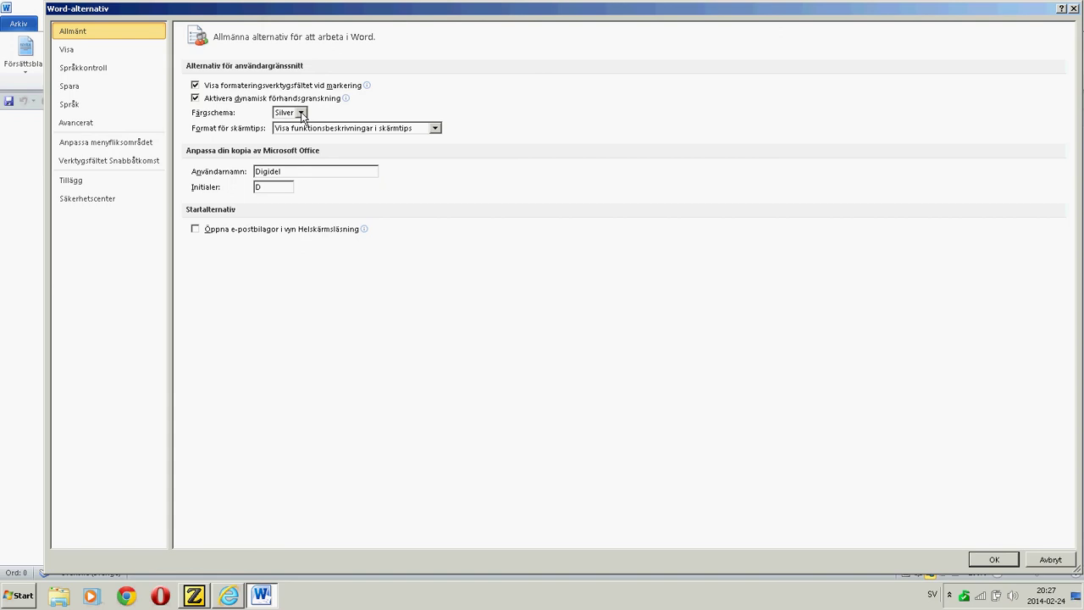
click(299, 112)
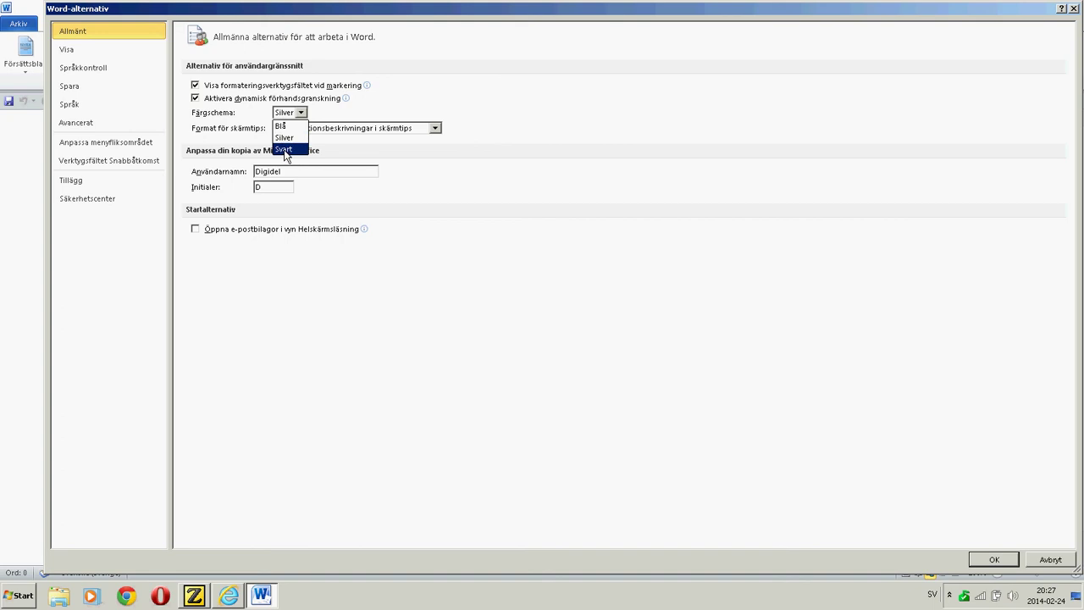
click(283, 150)
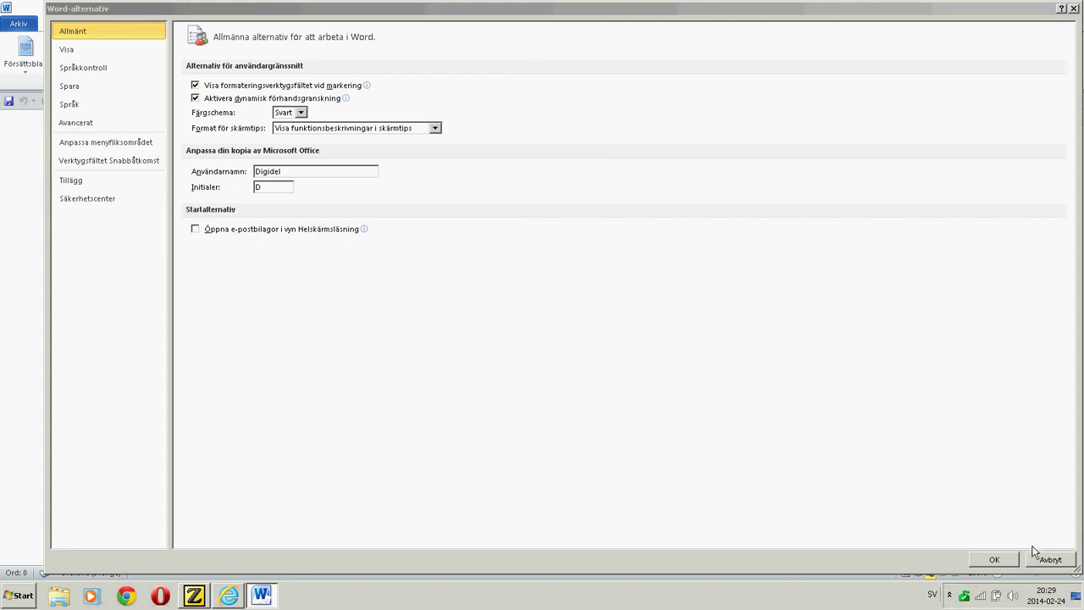
click(1005, 563)
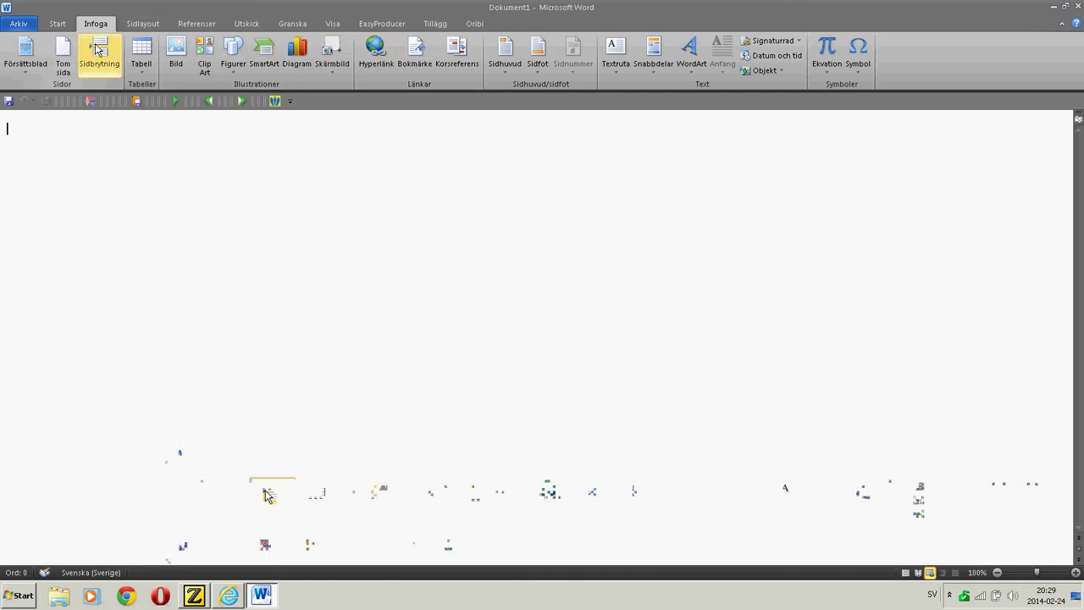
Set Word's colour scheme back to Silver in the general options.
click(17, 26)
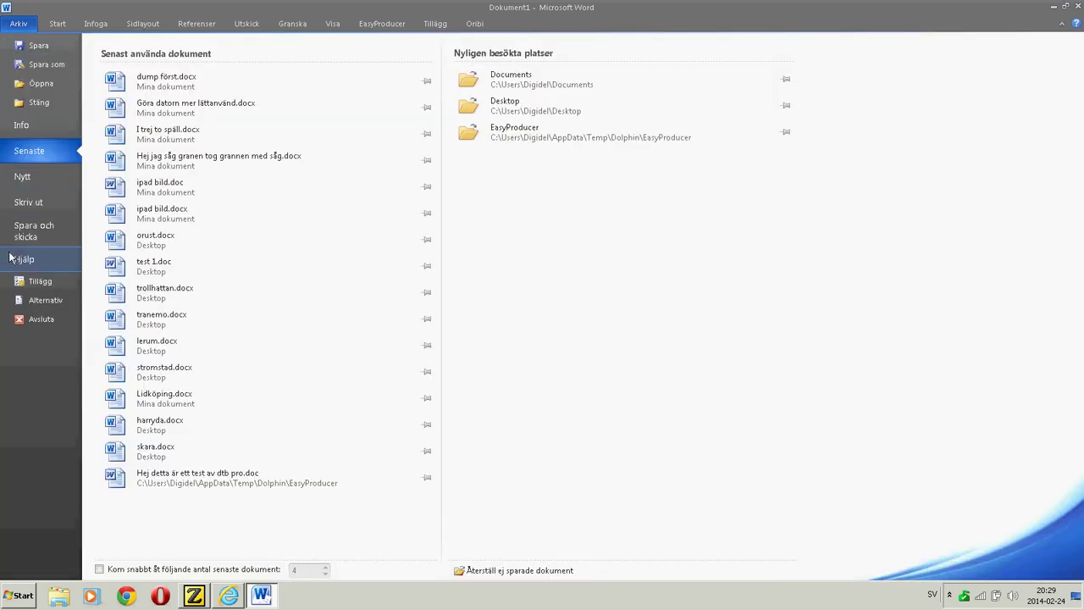
click(48, 302)
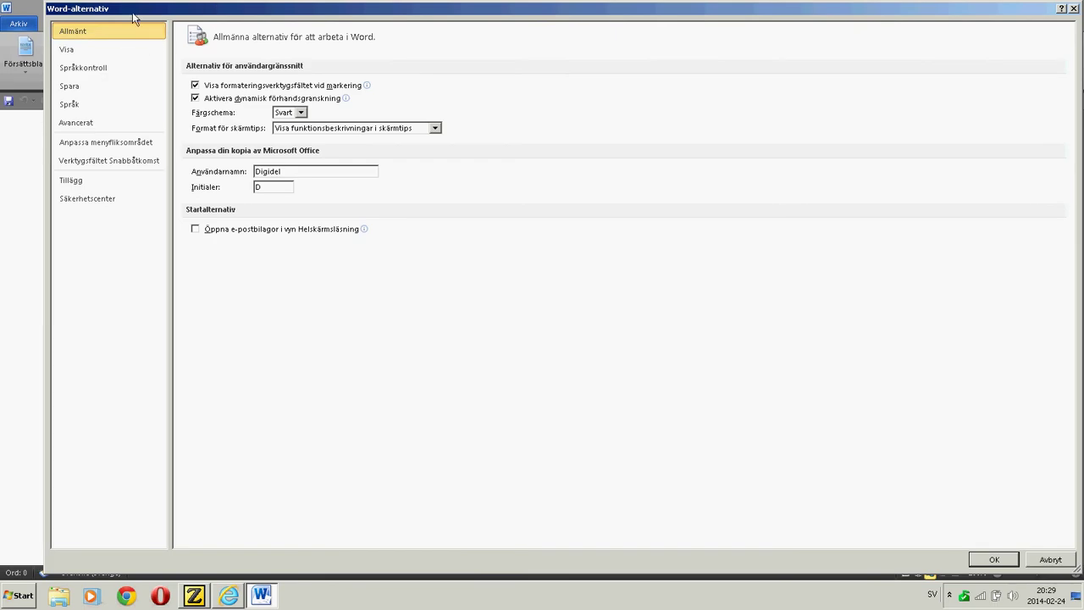
click(301, 113)
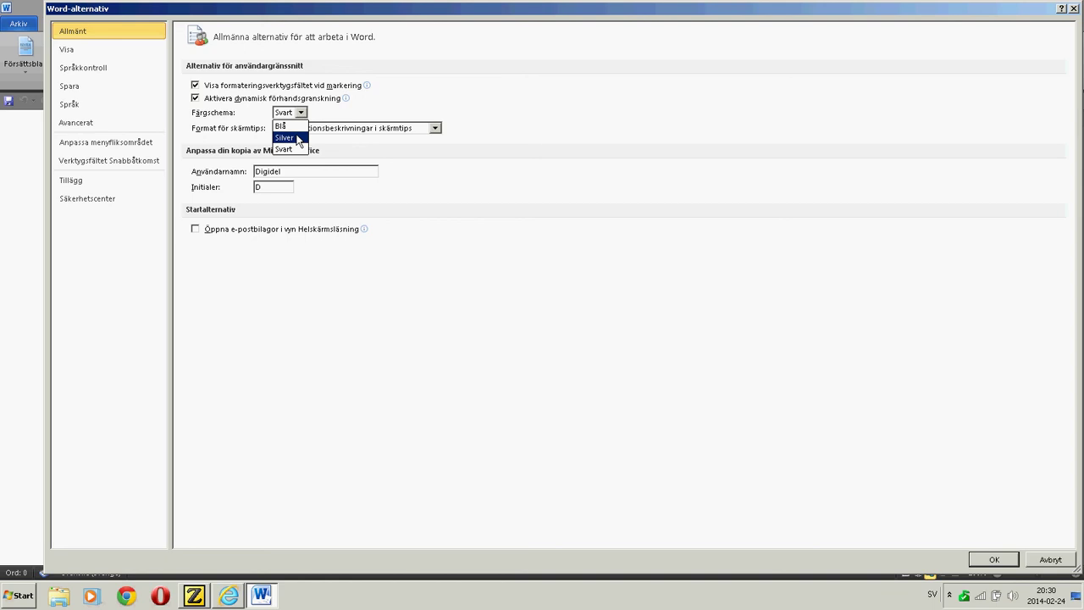
click(301, 137)
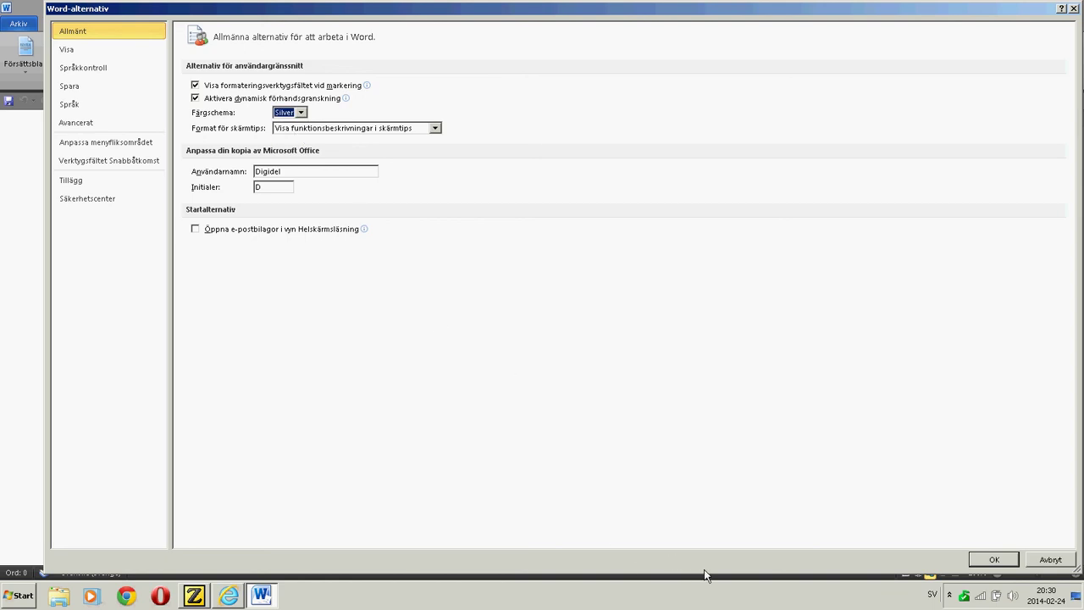
click(995, 559)
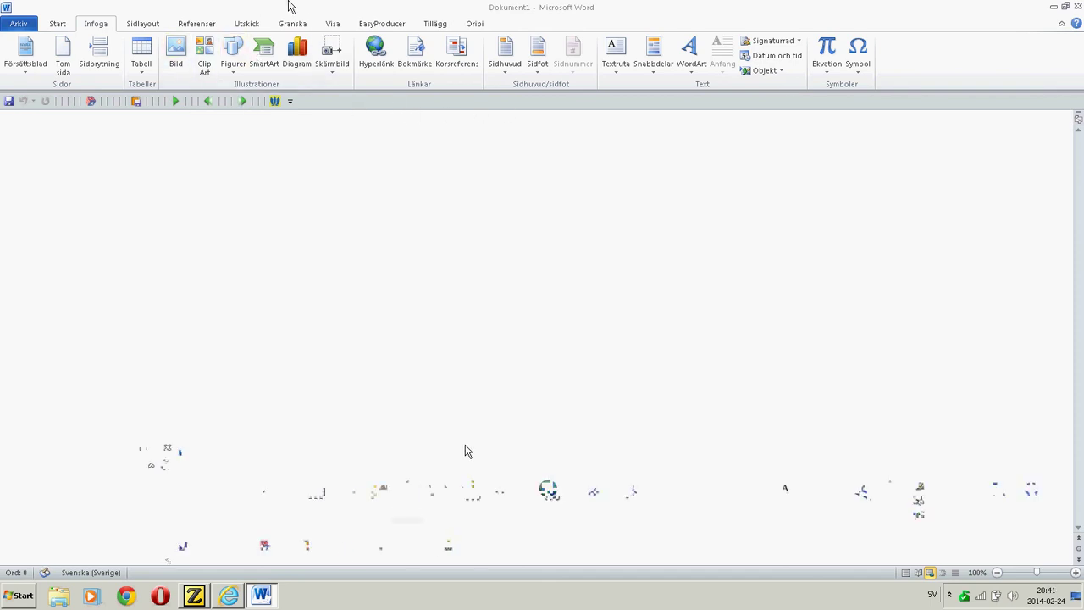
Examine which EasyProducer and Oribi commands can be added to Word's Quick Access Toolbar, and close the options.
right_click(379, 100)
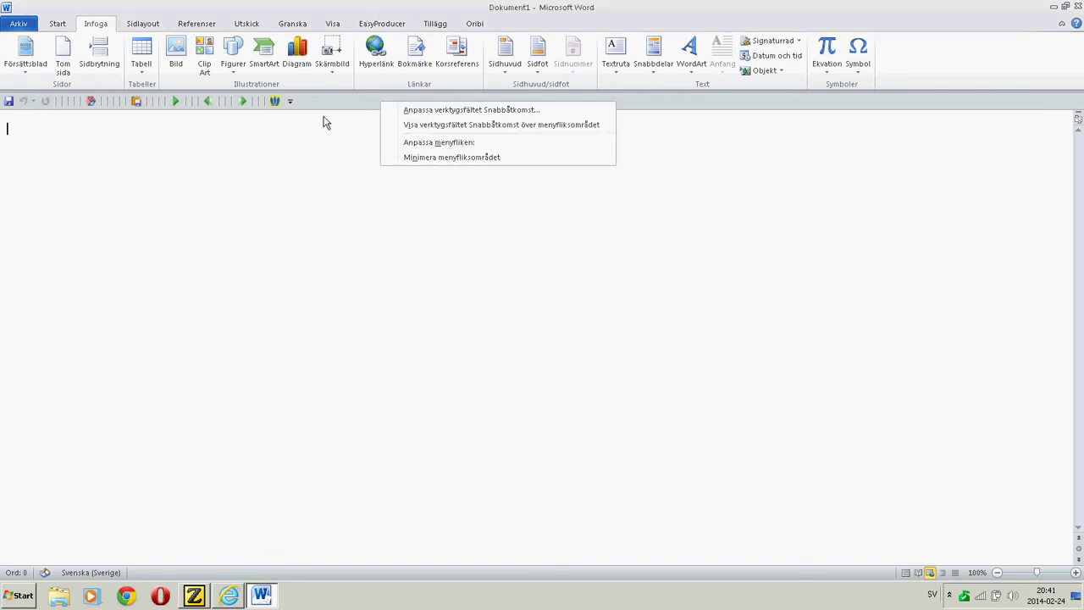
click(541, 111)
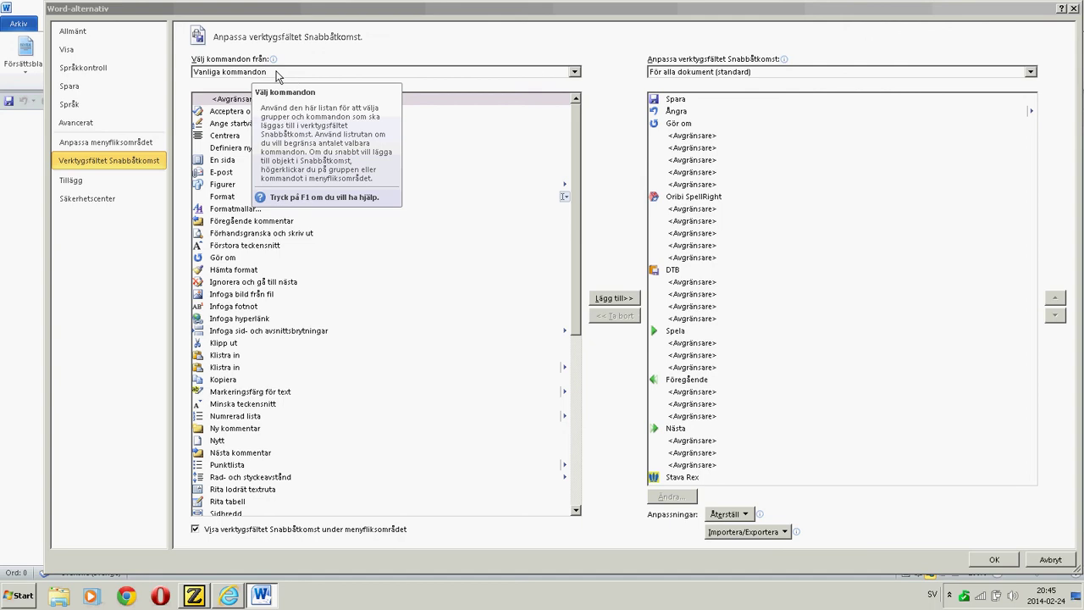
click(277, 73)
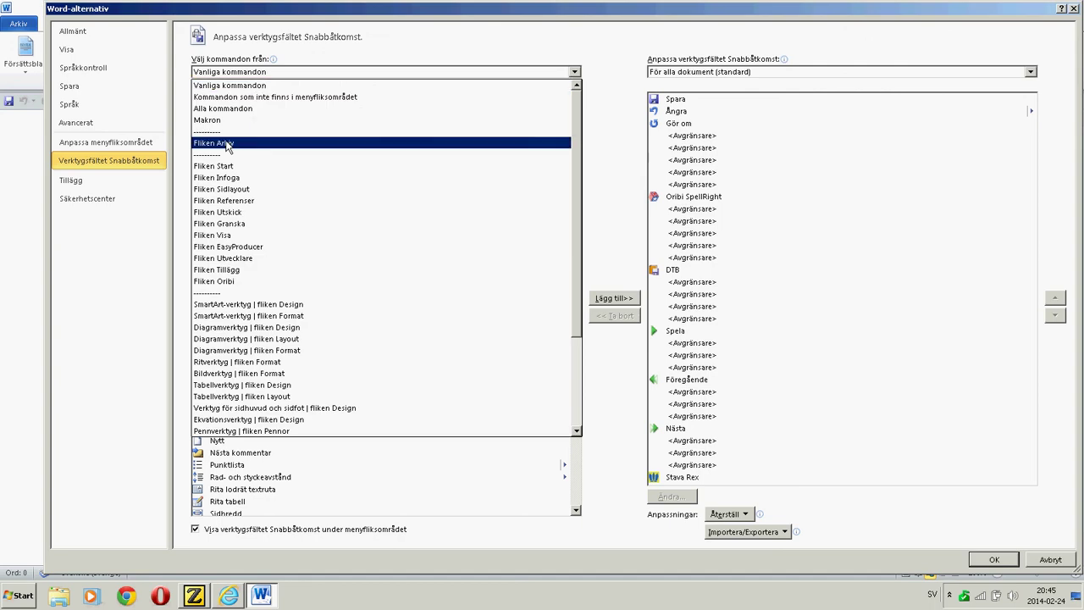
click(247, 246)
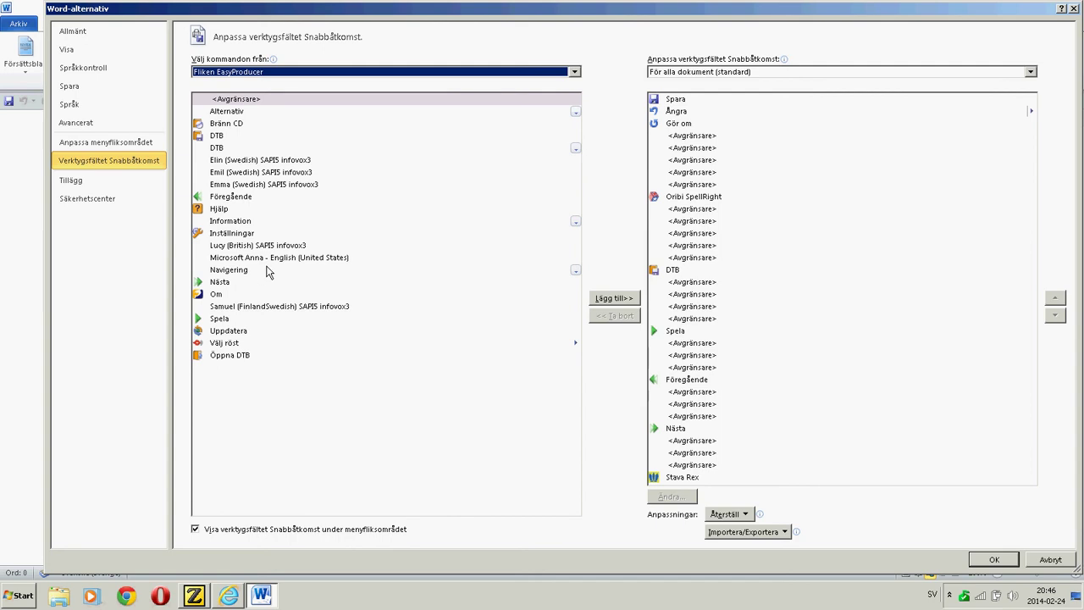
click(227, 285)
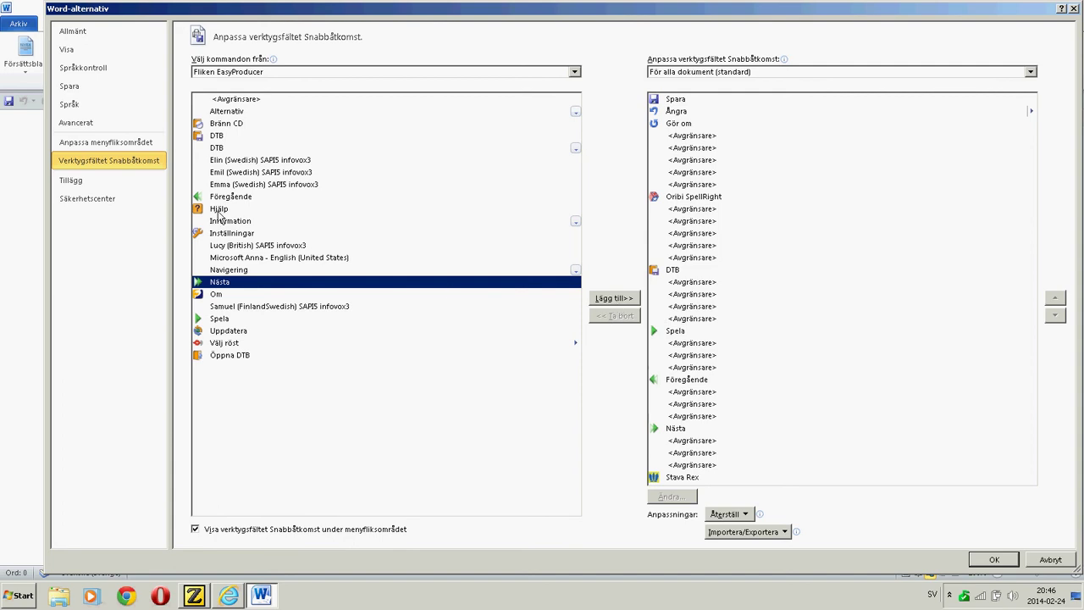
click(278, 75)
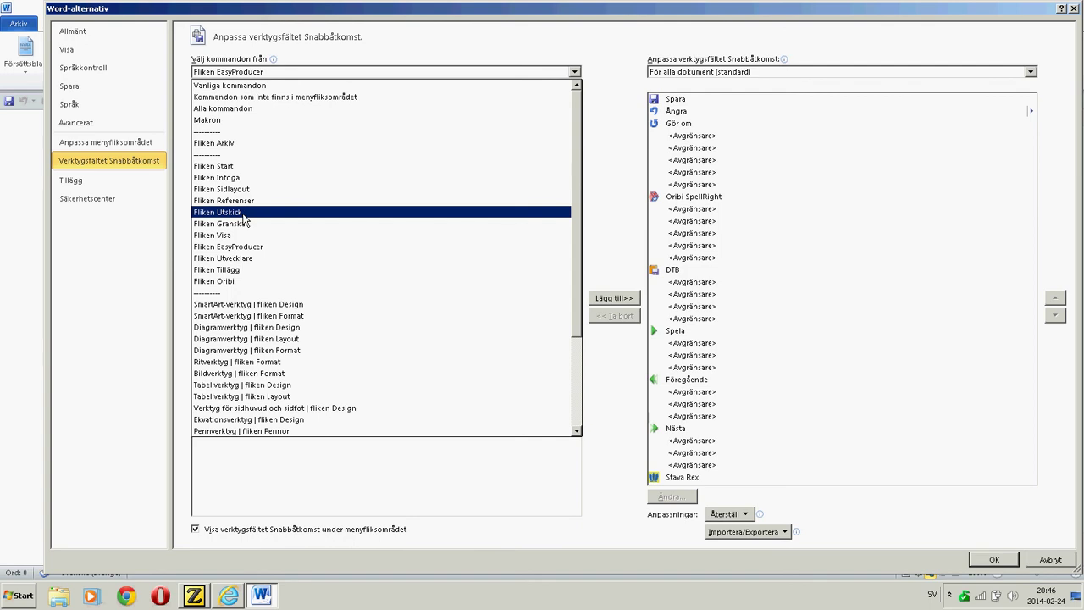
click(244, 282)
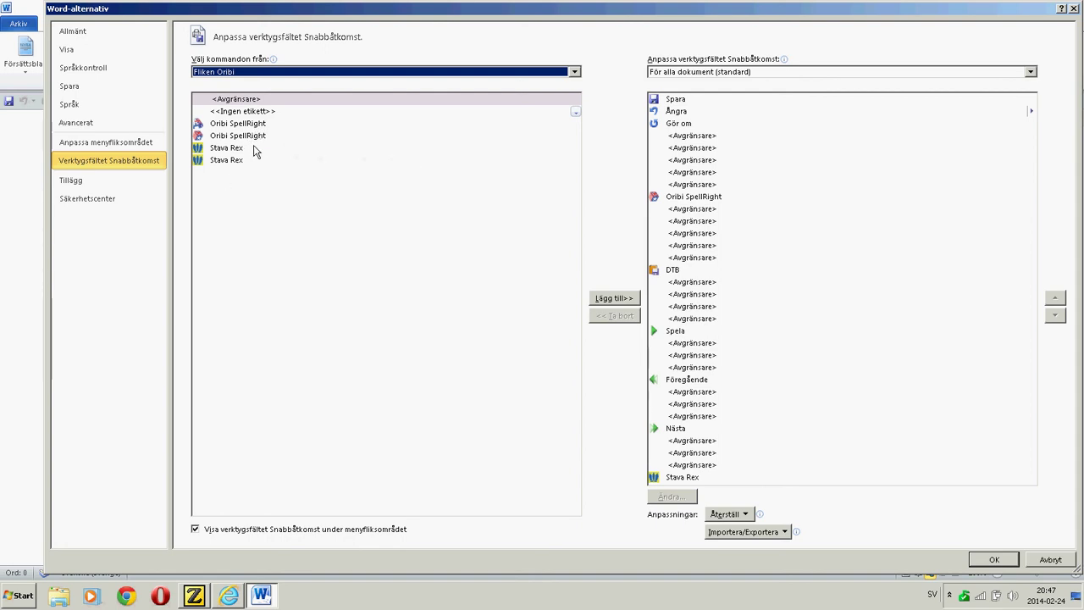
click(258, 139)
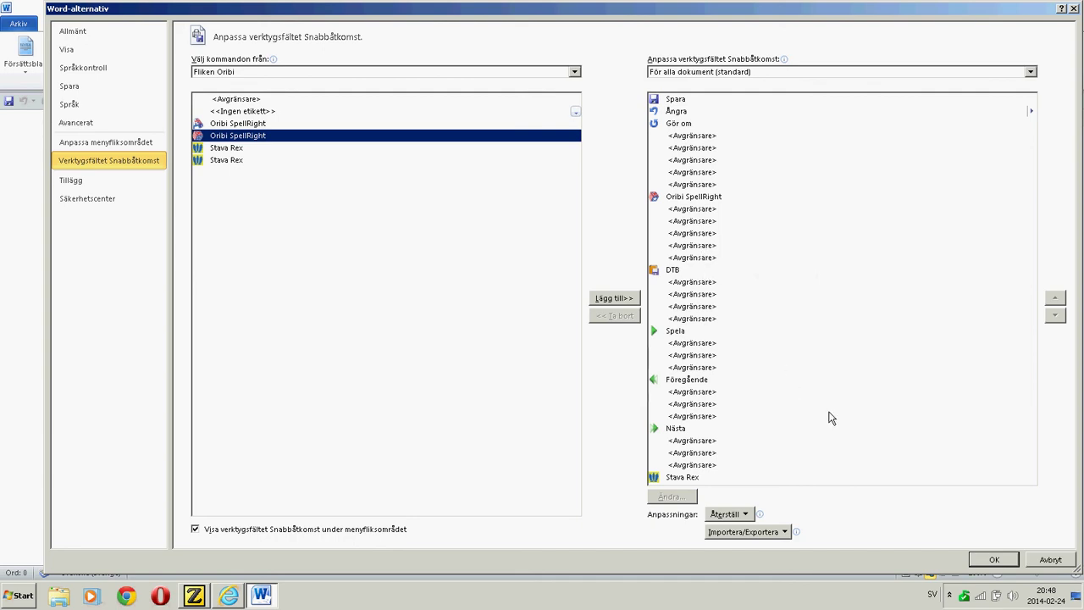
click(994, 559)
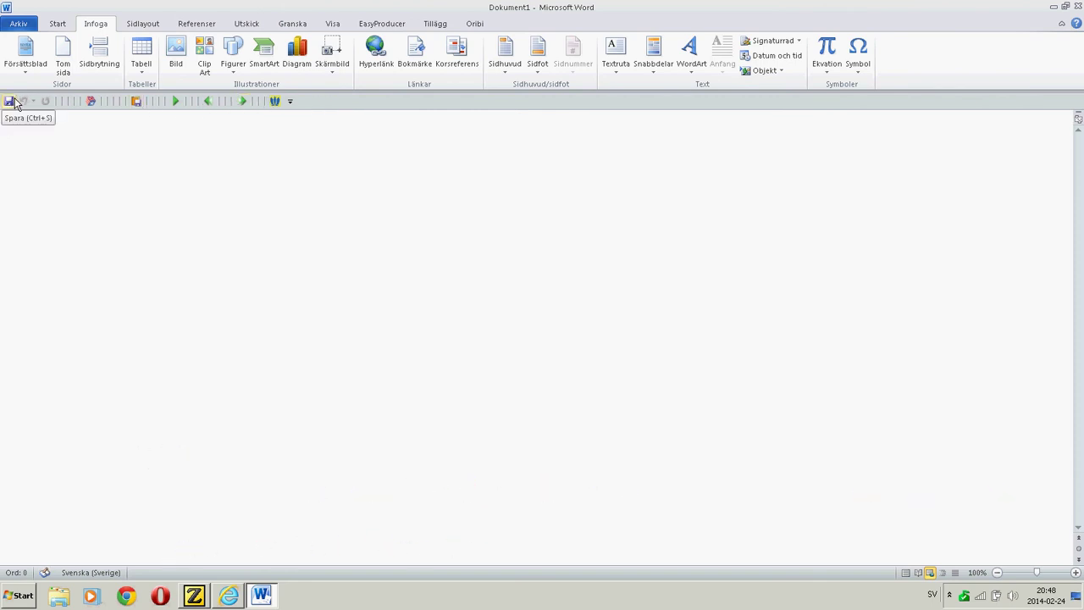
Minimize Word's ribbon so that only the tab names and the Quick Access Toolbar are displayed.
click(144, 76)
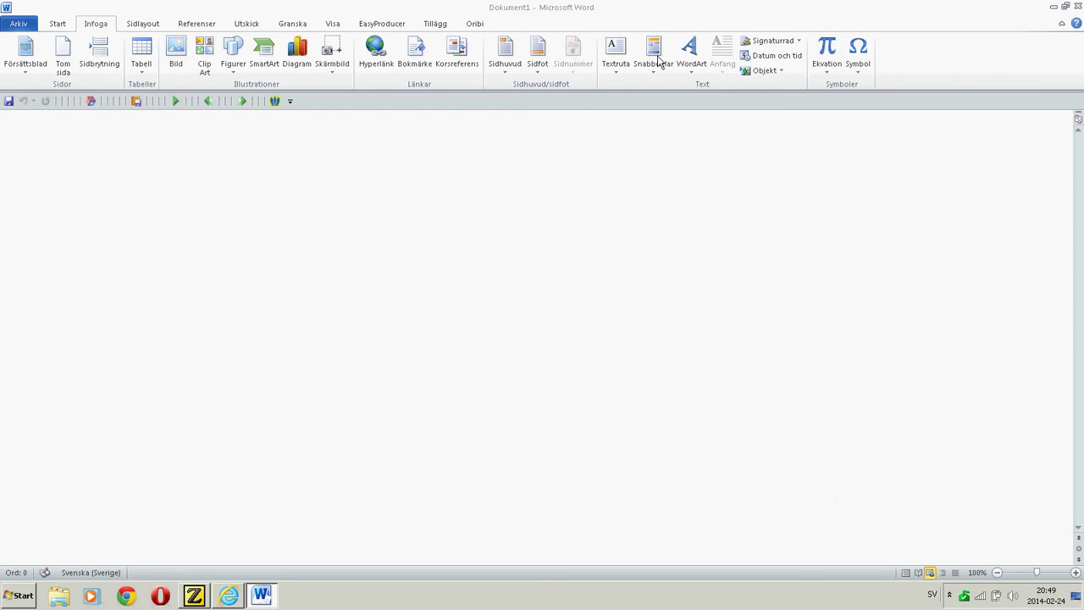
right_click(635, 105)
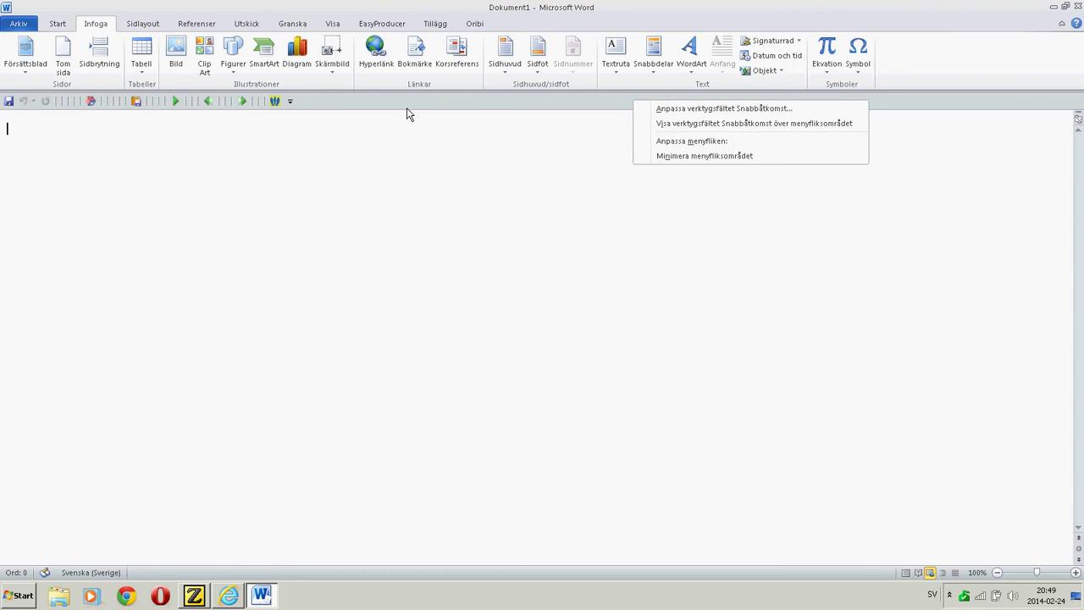
click(724, 157)
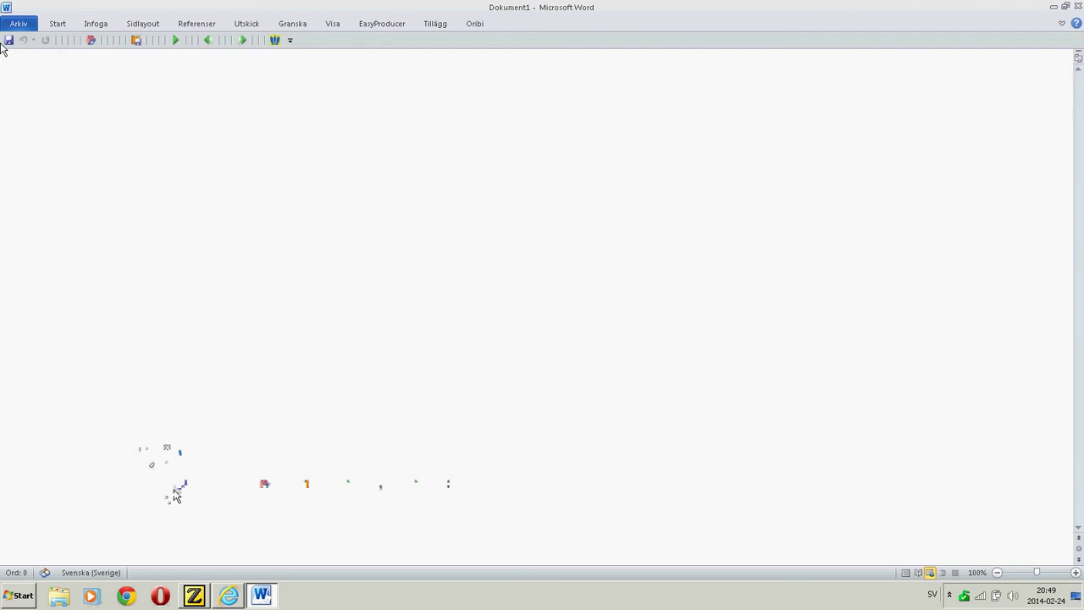
View the Start, Infoga and Sidlayout commands of the minimized ribbon in turn, and collapse it again.
click(56, 23)
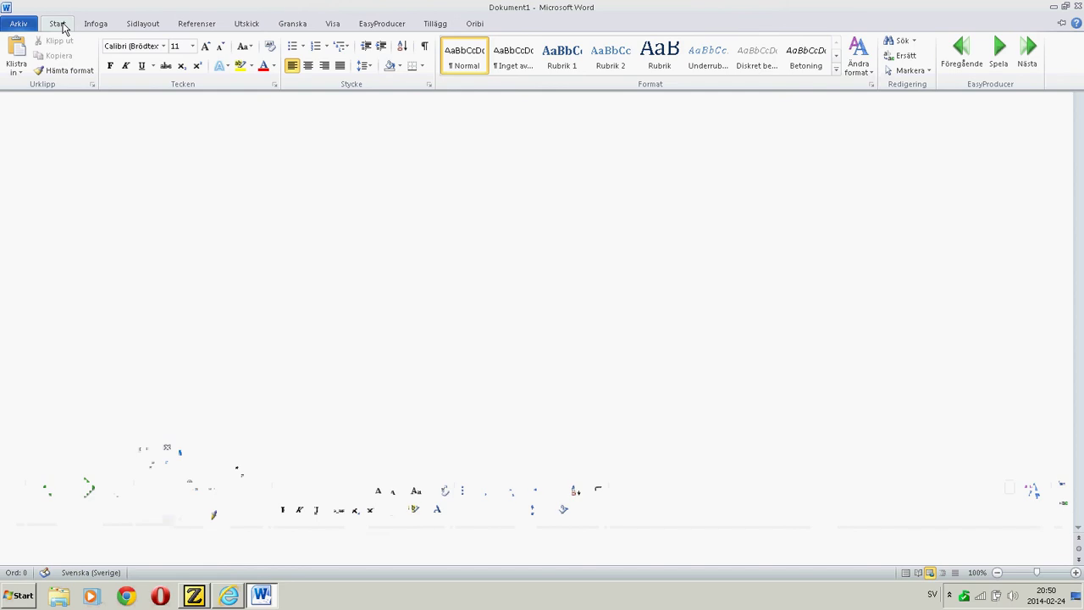
click(99, 26)
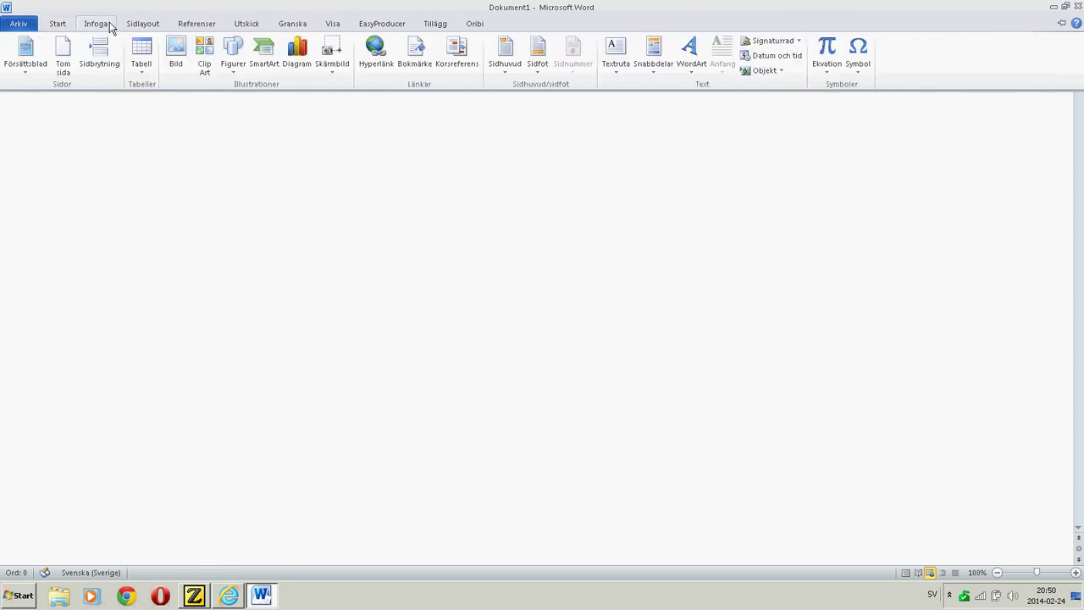
click(140, 25)
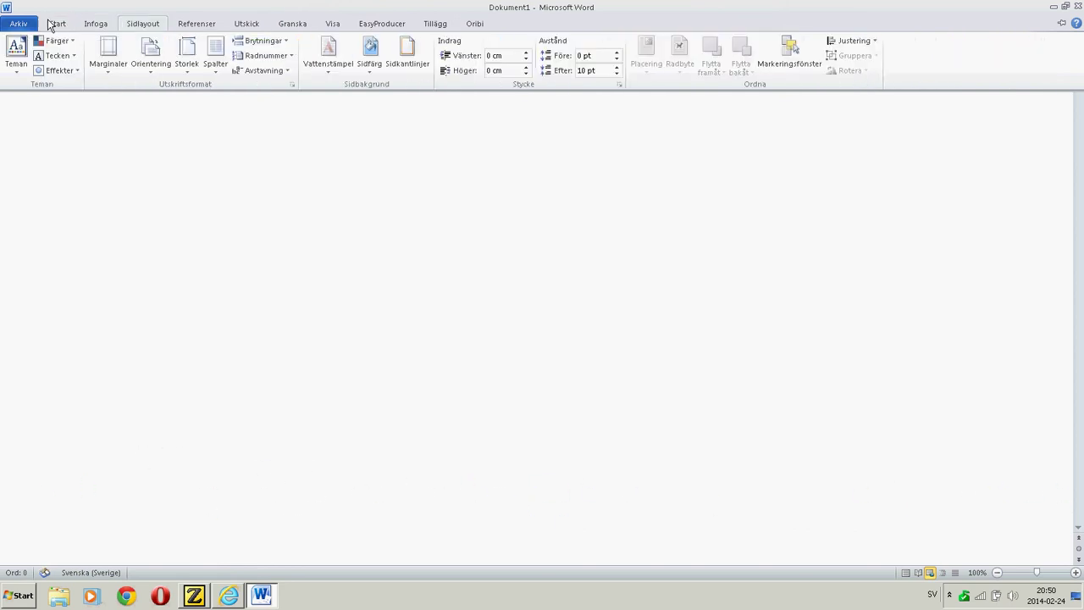
click(59, 24)
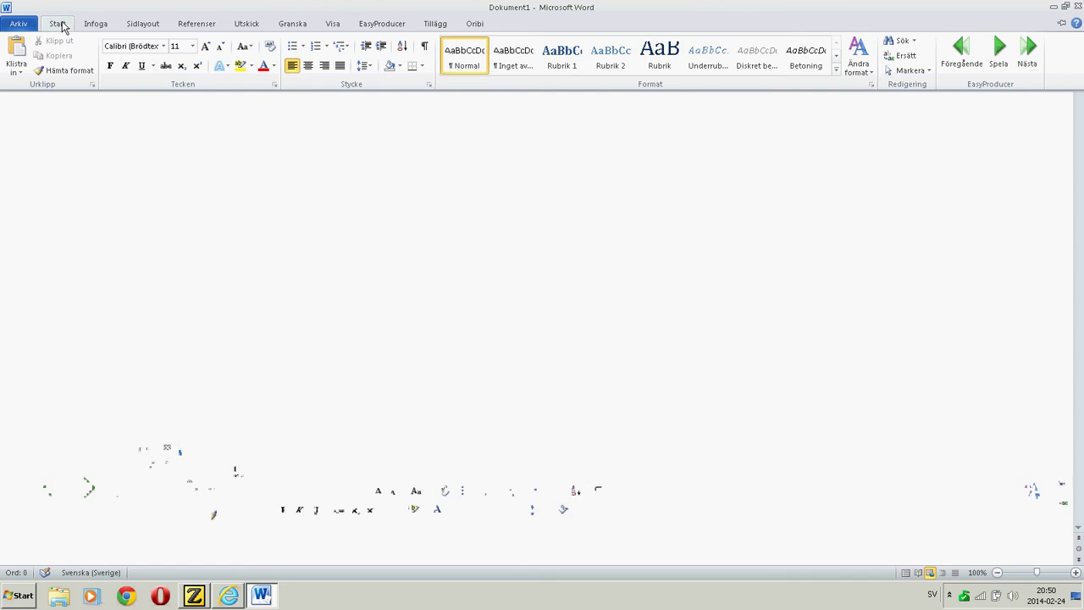
double_click(63, 26)
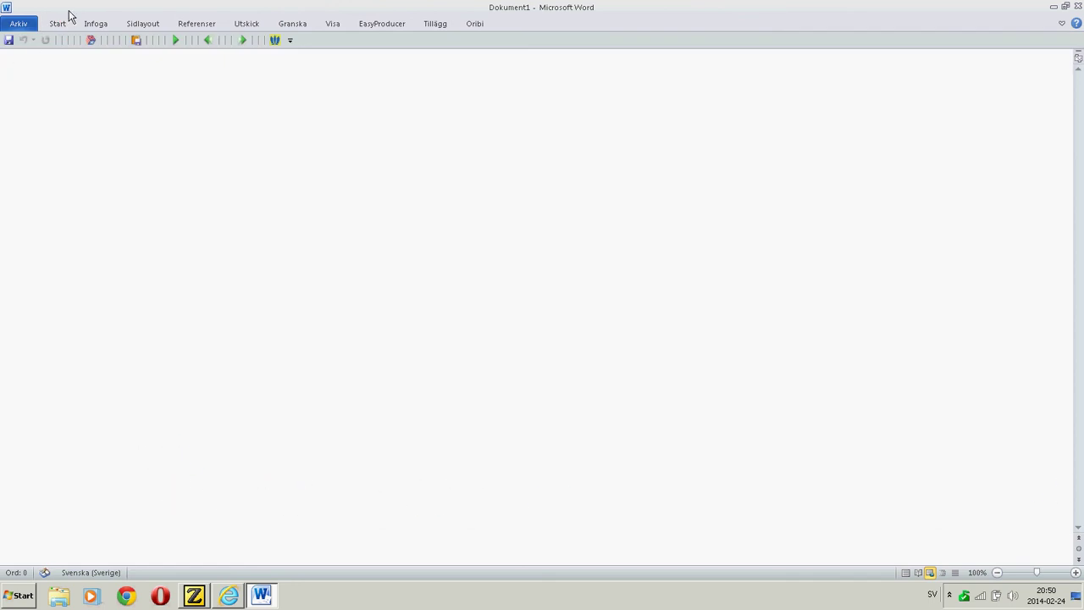